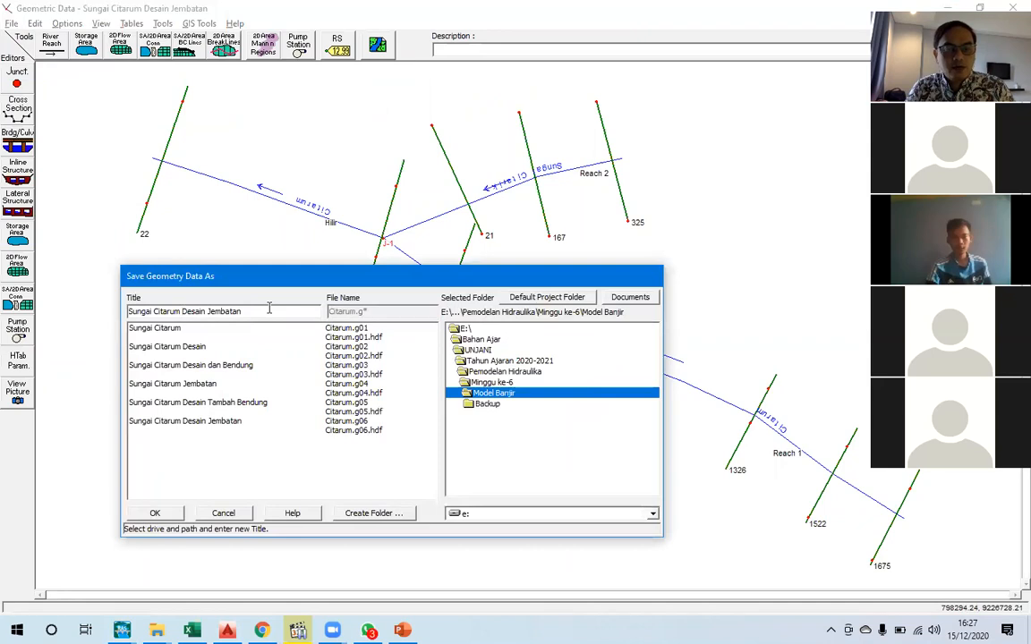
Step: Save the geometry data under the title "Sungai Citarum Dengan Jembatan"
{"action": "key", "text": "Right"}
{"action": "key", "text": "Left"}
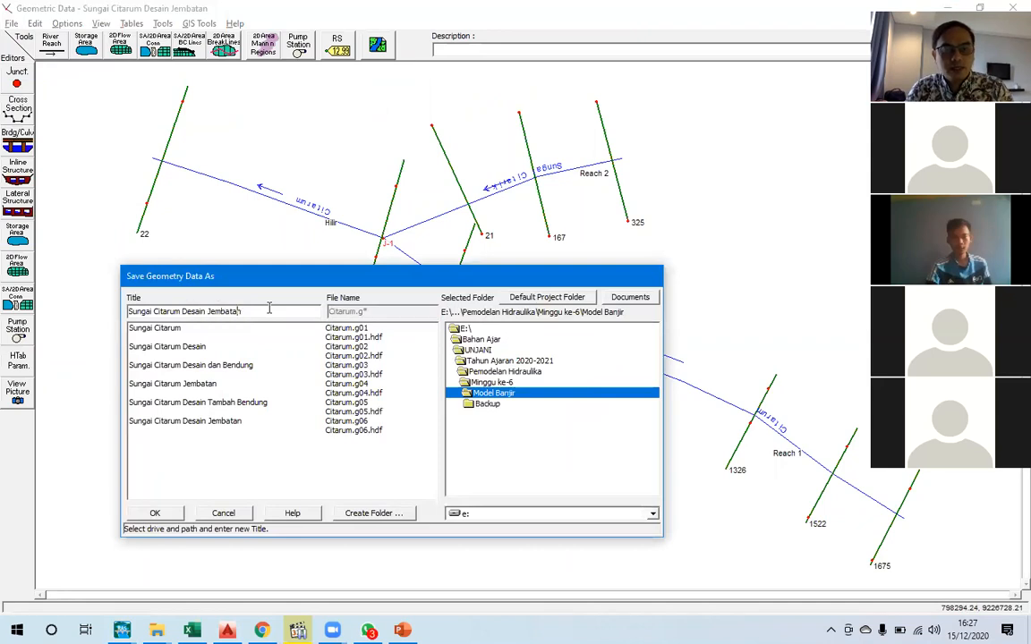
{"action": "key", "text": "ctrl+shift+Right"}
{"action": "type", "text": "Dengan"}
{"action": "key", "text": "Return"}
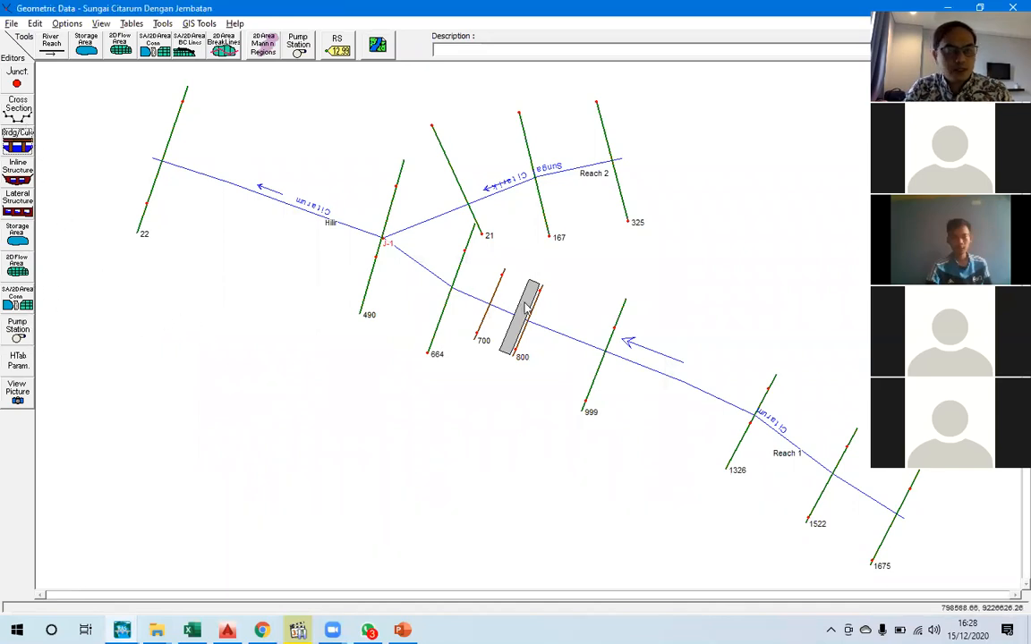
Step: Delete the existing bridge at river station 750 on Citarum Reach 1 and close the Bridge Culvert Data editor
{"action": "left_click", "coordinate": [17, 139]}
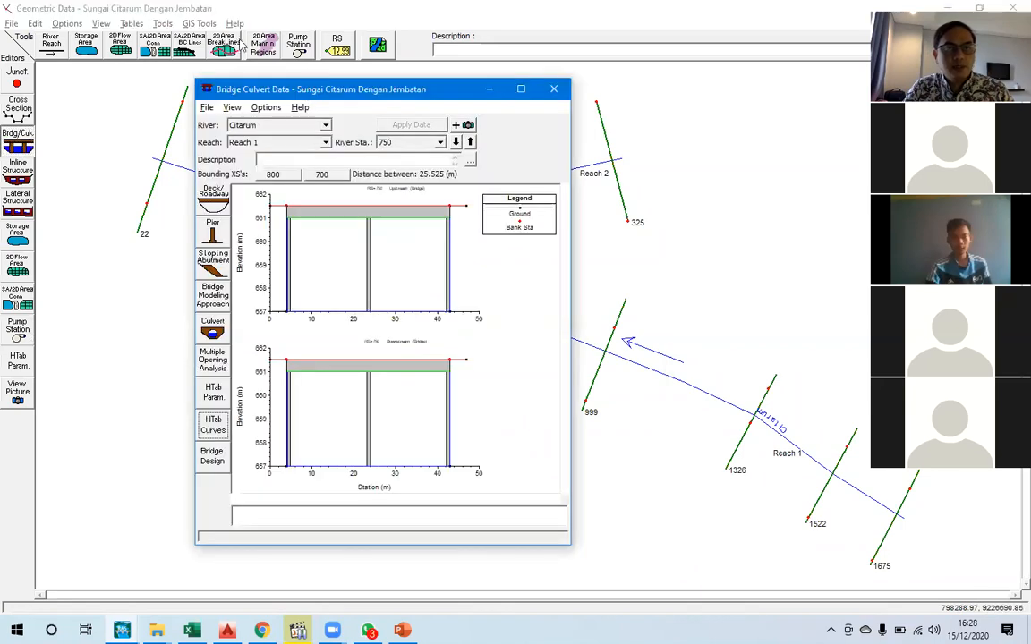
{"action": "left_click", "coordinate": [265, 108]}
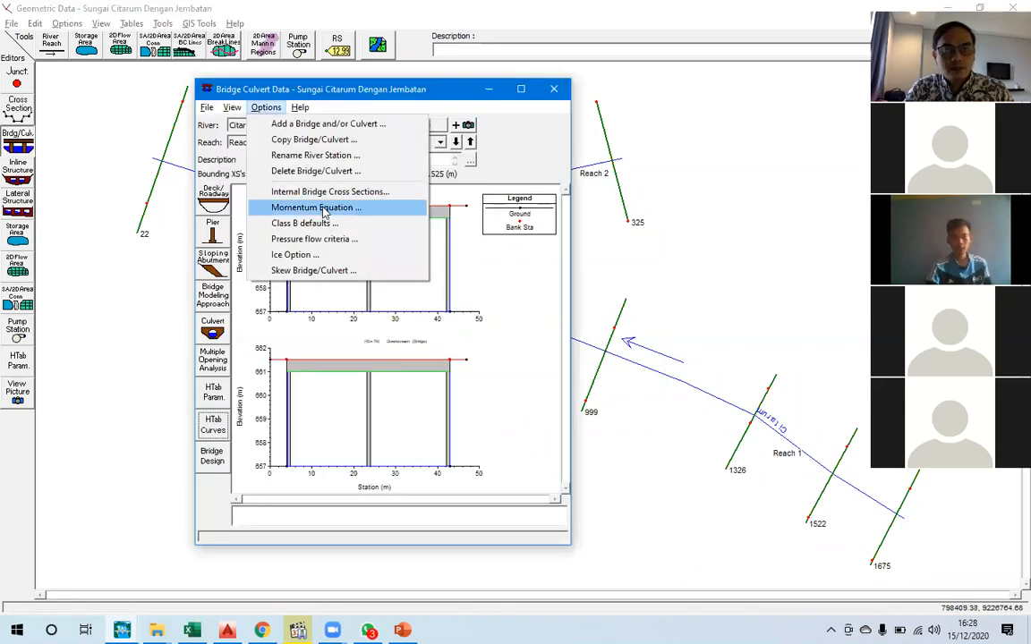
{"action": "left_click", "coordinate": [338, 174]}
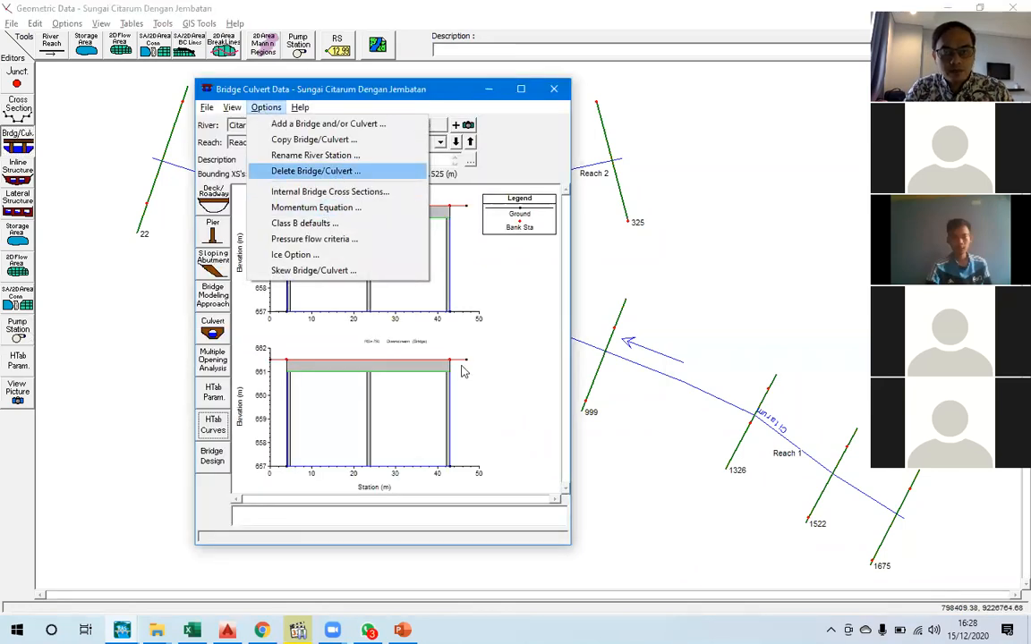
{"action": "left_click", "coordinate": [549, 357]}
{"action": "left_click", "coordinate": [497, 84]}
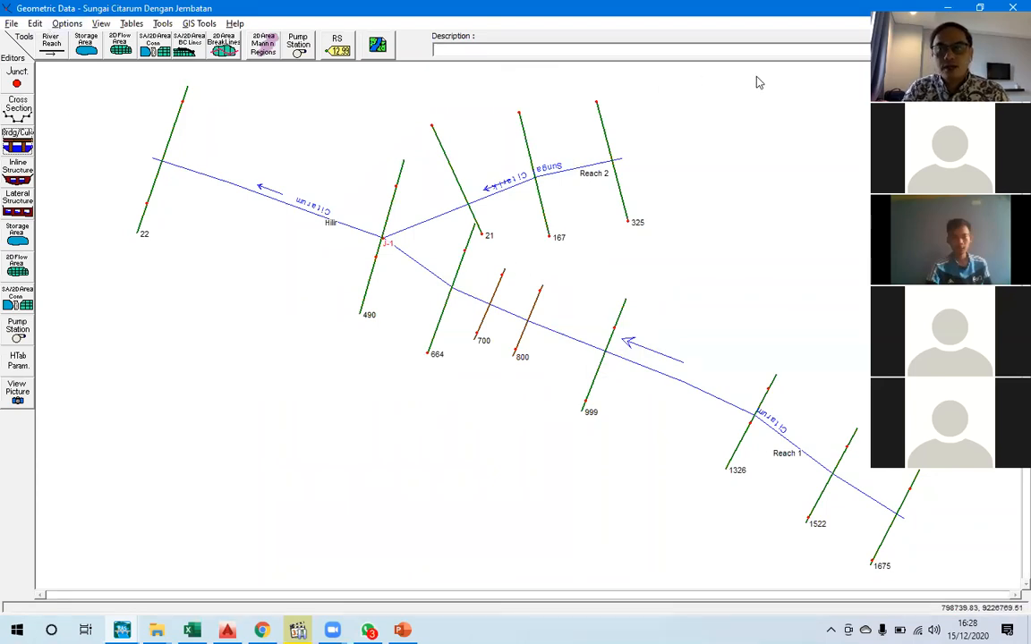
{"action": "mouse_move", "coordinate": [506, 265]}
{"action": "left_mouse_down"}
{"action": "mouse_move", "coordinate": [457, 322]}
{"action": "mouse_move", "coordinate": [505, 344]}
{"action": "mouse_move", "coordinate": [524, 269]}
{"action": "mouse_move", "coordinate": [507, 265]}
{"action": "mouse_move", "coordinate": [526, 295]}
{"action": "mouse_move", "coordinate": [498, 360]}
{"action": "mouse_move", "coordinate": [549, 355]}
{"action": "left_mouse_up"}
{"action": "left_click_drag", "start_coordinate": [561, 278], "coordinate": [550, 356]}
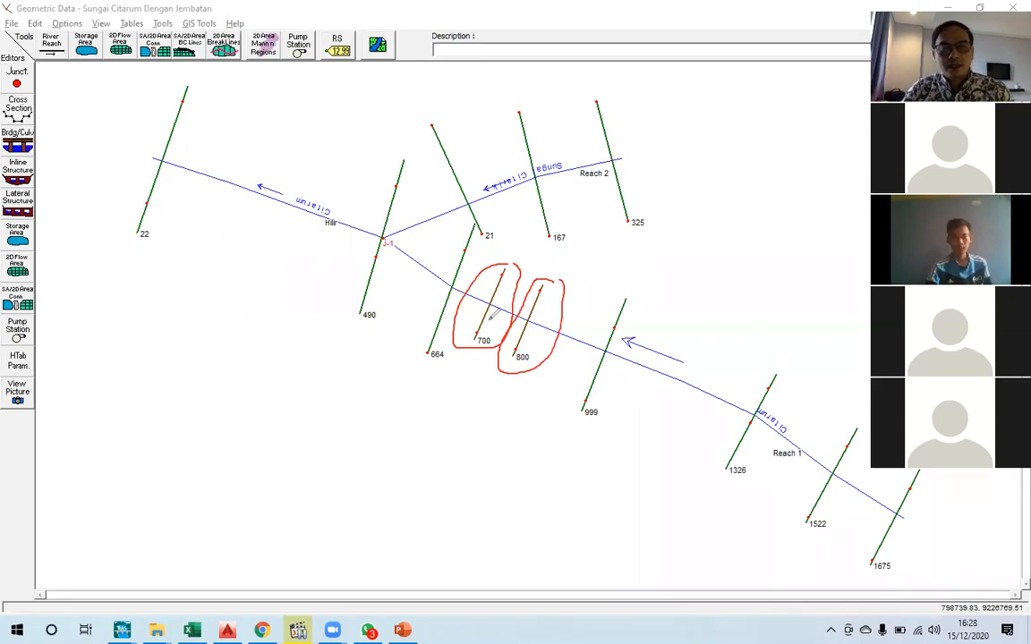
{"action": "left_click", "coordinate": [848, 81]}
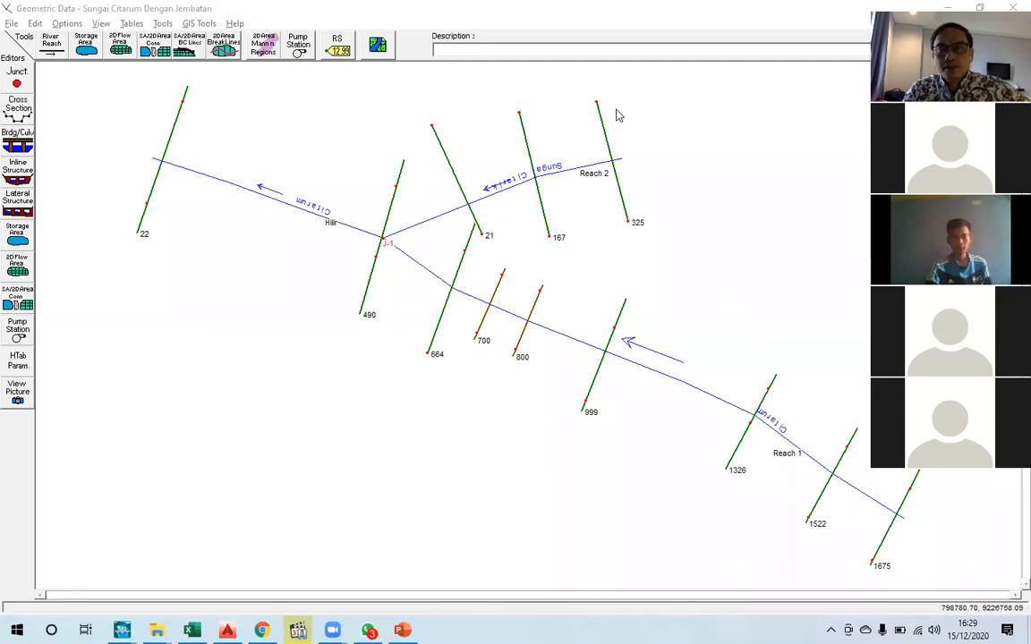
{"action": "left_click_drag", "start_coordinate": [527, 272], "coordinate": [497, 338]}
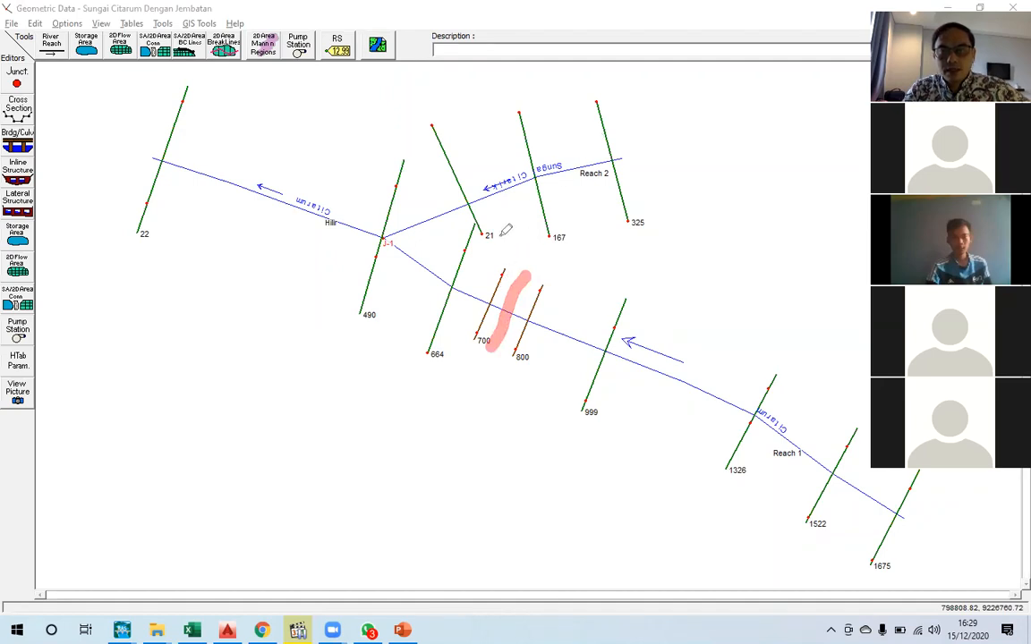
{"action": "left_click_drag", "start_coordinate": [501, 235], "coordinate": [512, 281]}
{"action": "left_click_drag", "start_coordinate": [487, 348], "coordinate": [434, 365]}
{"action": "left_click_drag", "start_coordinate": [532, 278], "coordinate": [595, 277]}
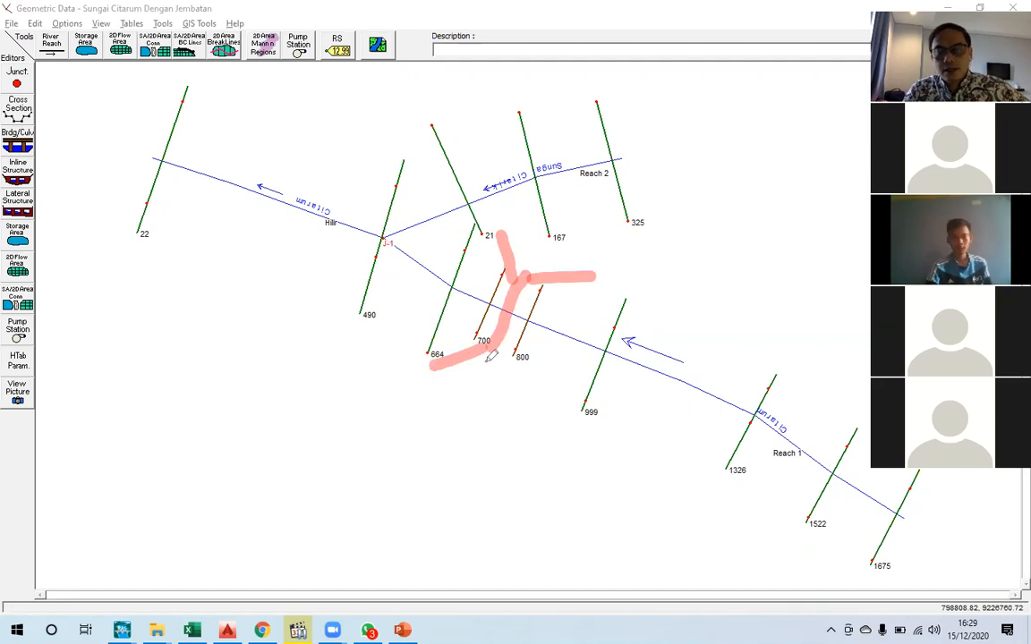
{"action": "left_click_drag", "start_coordinate": [488, 350], "coordinate": [526, 389]}
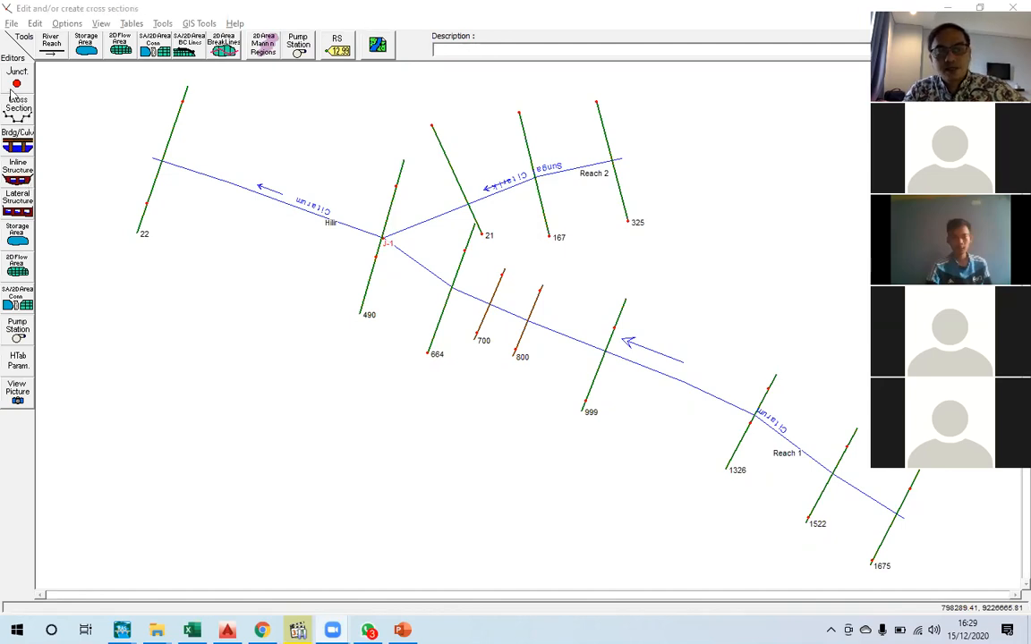
Step: Open the Bridge Culvert Data editor for the Citarum river, Reach 1, keeping cross sections 700 and 800 in view
{"action": "left_click", "coordinate": [28, 153]}
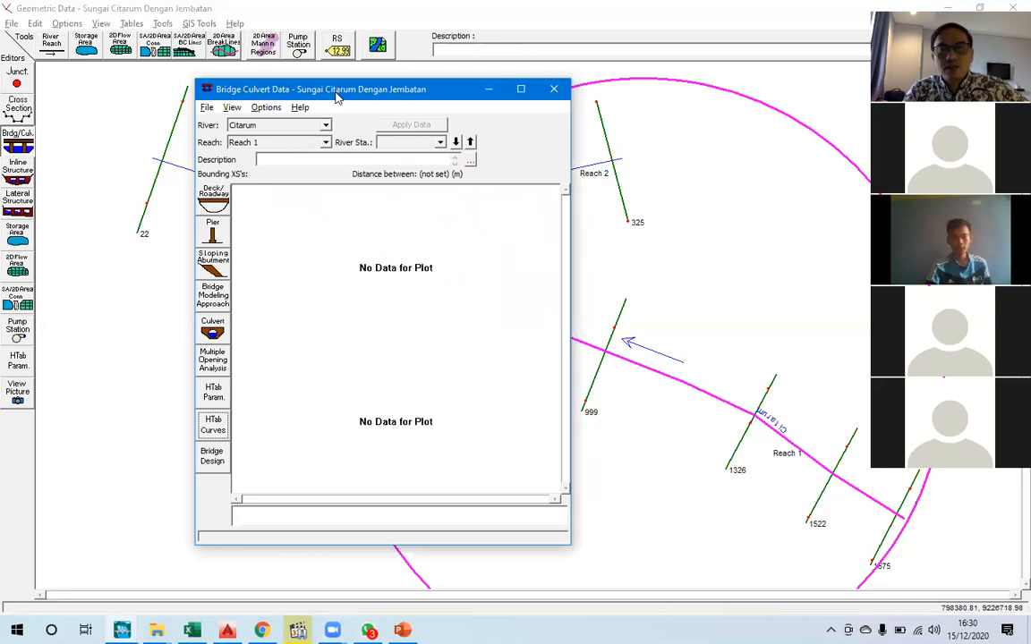
{"action": "left_click_drag", "start_coordinate": [337, 99], "coordinate": [134, 69]}
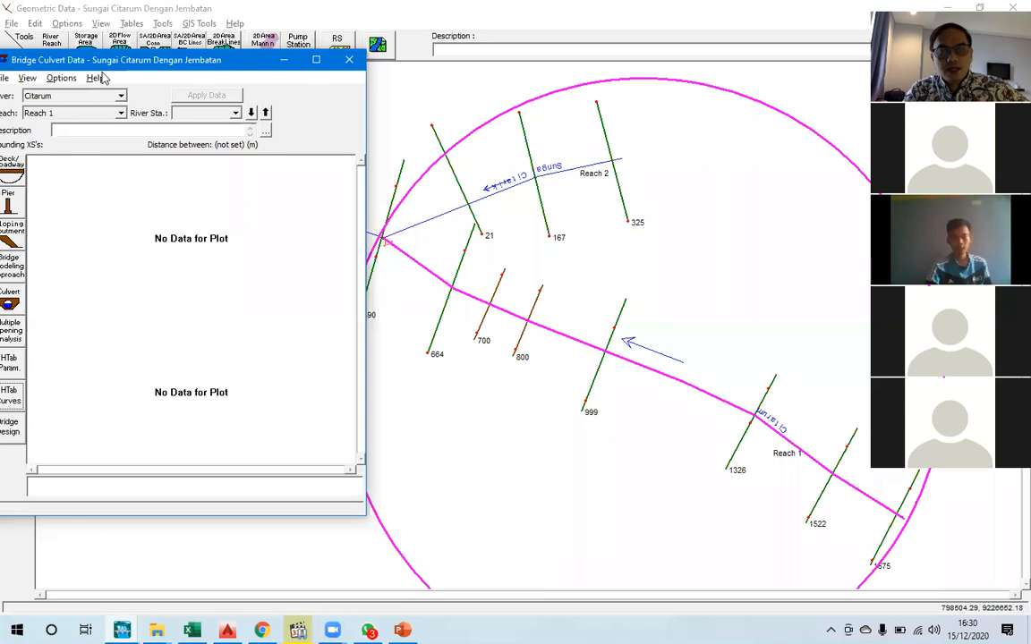
{"action": "left_click_drag", "start_coordinate": [102, 71], "coordinate": [79, 104]}
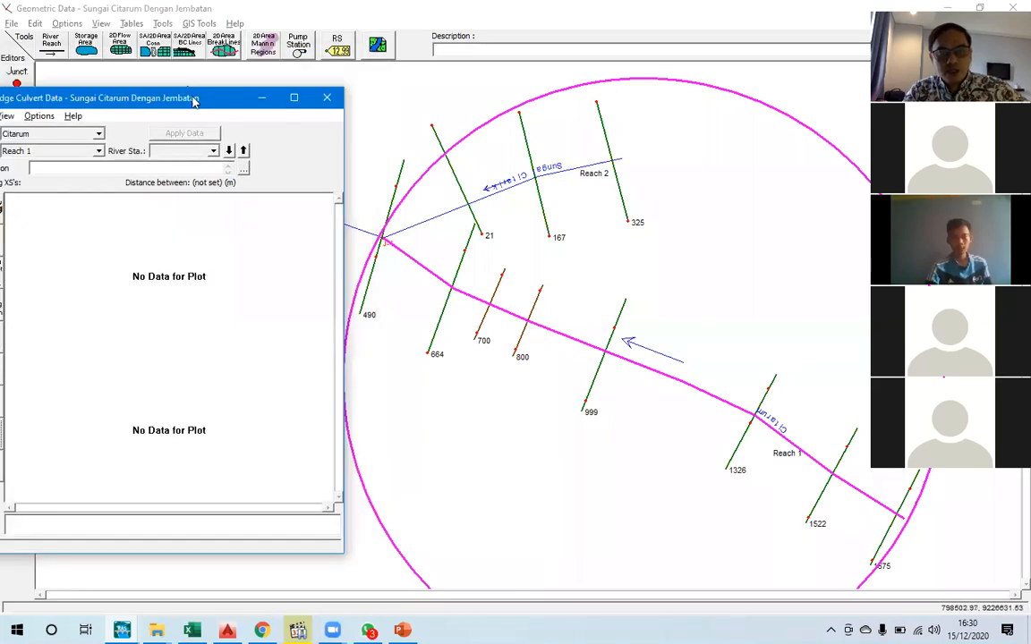
{"action": "left_click_drag", "start_coordinate": [194, 101], "coordinate": [228, 91]}
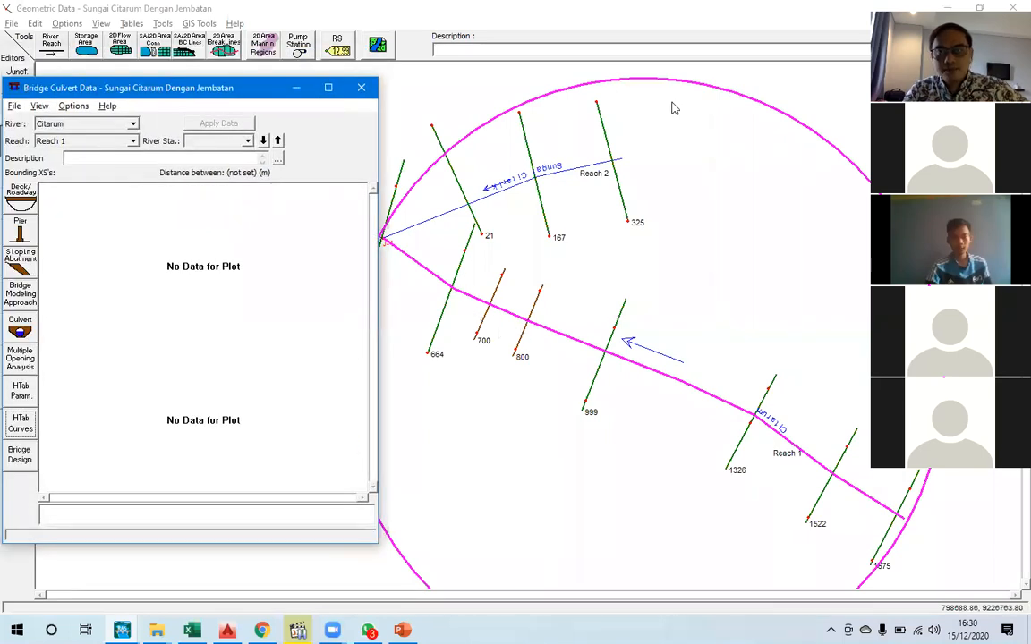
{"action": "left_click_drag", "start_coordinate": [523, 275], "coordinate": [502, 343]}
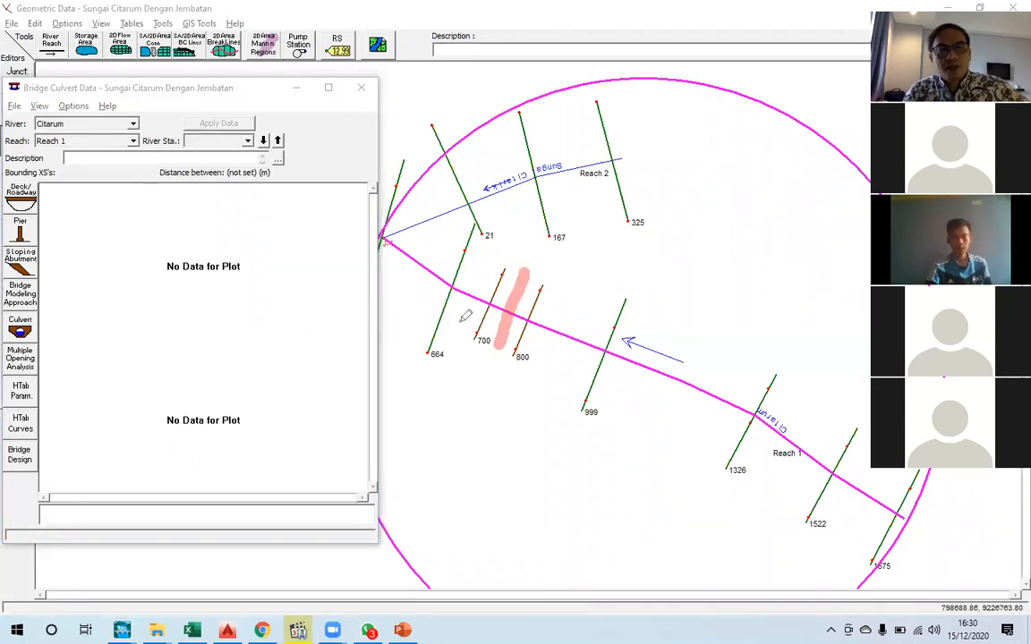
{"action": "mouse_move", "coordinate": [810, 437]}
{"action": "left_mouse_down"}
{"action": "mouse_move", "coordinate": [799, 440]}
{"action": "mouse_move", "coordinate": [817, 447]}
{"action": "left_mouse_up"}
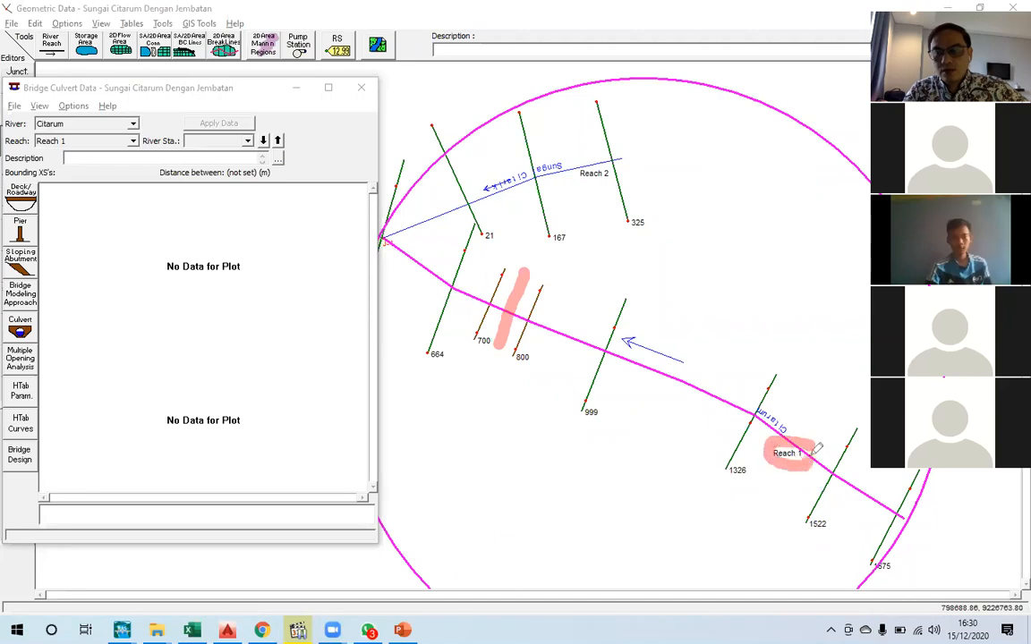
{"action": "left_click", "coordinate": [89, 87]}
{"action": "left_click", "coordinate": [59, 122]}
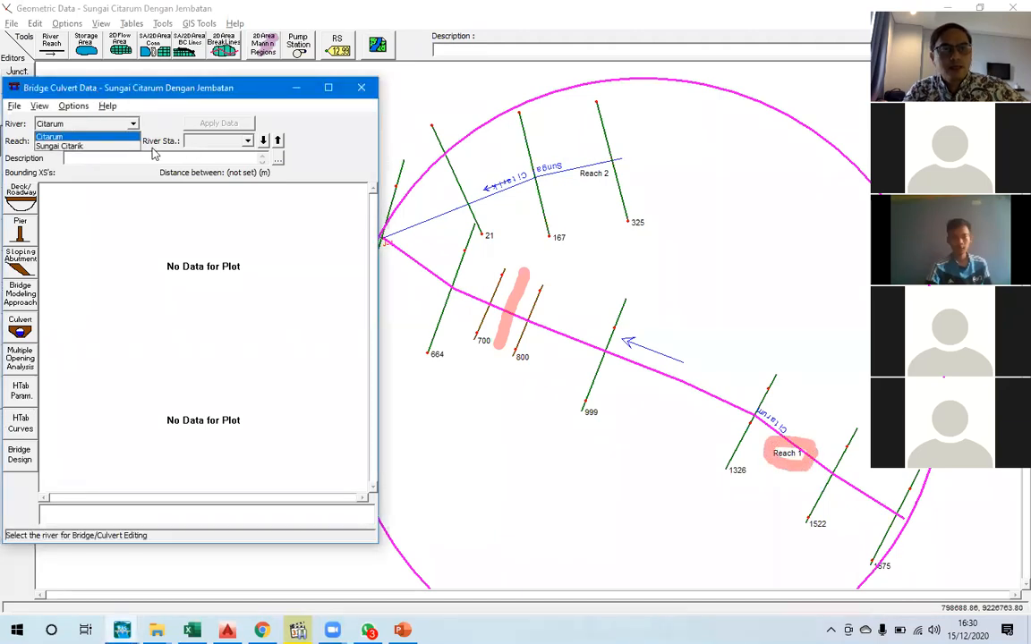
{"action": "left_click", "coordinate": [86, 136]}
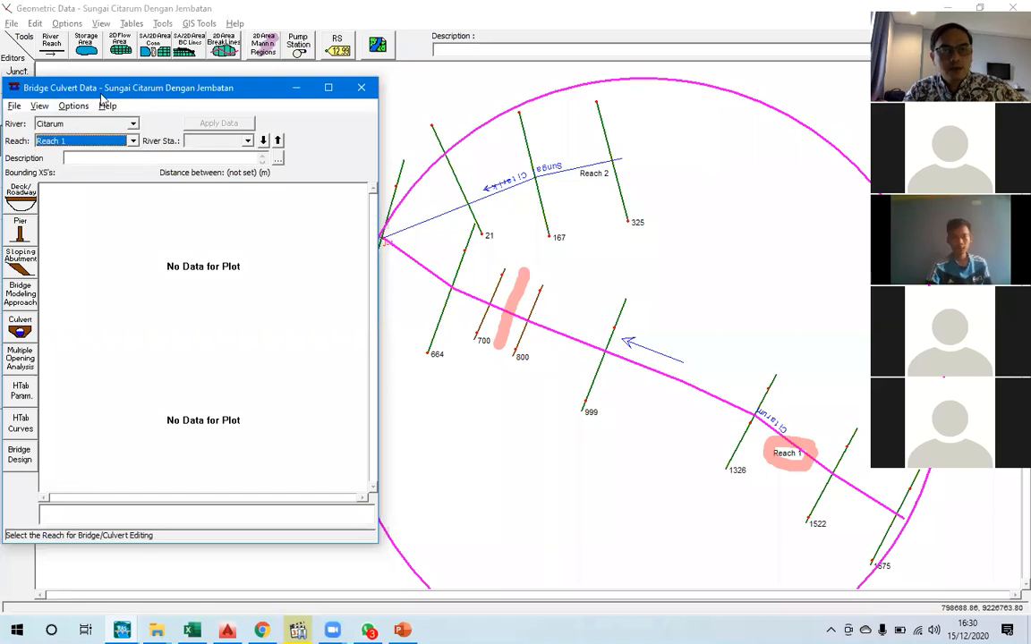
Step: Select the Hilir reach of Citarum and Reach 2 of Sungai Citarik to compare the reaches highlighted on the schematic
{"action": "left_click_drag", "start_coordinate": [102, 90], "coordinate": [270, 319]}
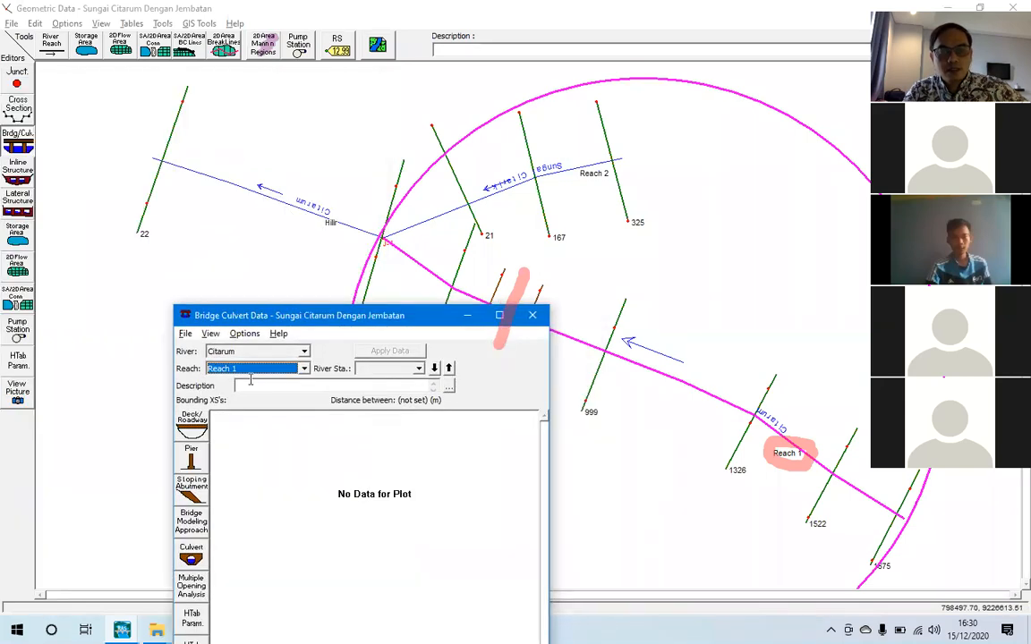
{"action": "left_click", "coordinate": [304, 369]}
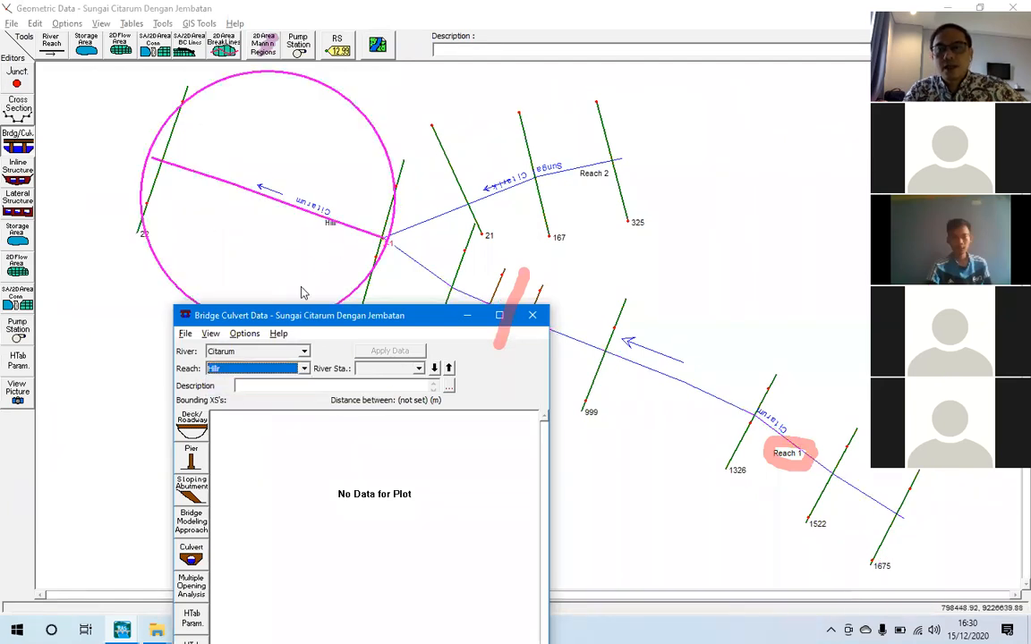
{"action": "left_click_drag", "start_coordinate": [305, 315], "coordinate": [228, 293]}
{"action": "left_click", "coordinate": [229, 329]}
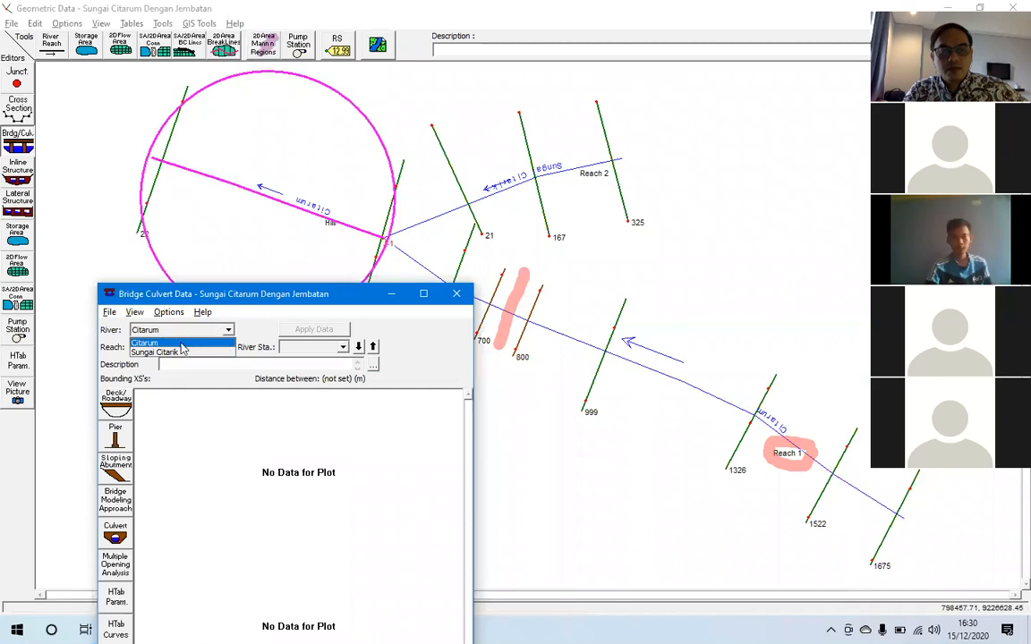
{"action": "left_click", "coordinate": [161, 347]}
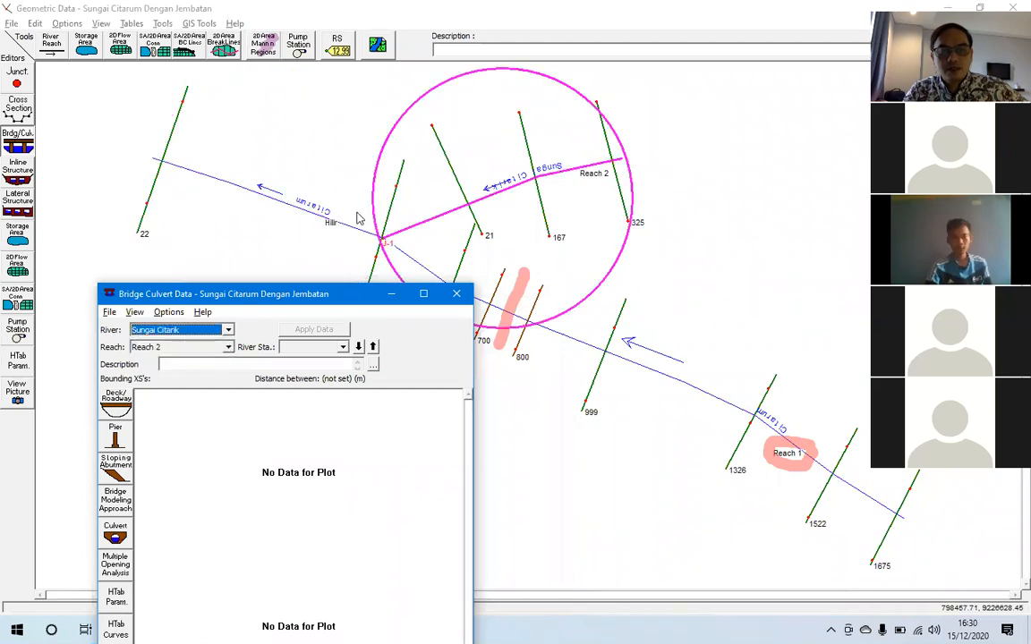
{"action": "left_click", "coordinate": [229, 347]}
{"action": "left_click", "coordinate": [215, 359]}
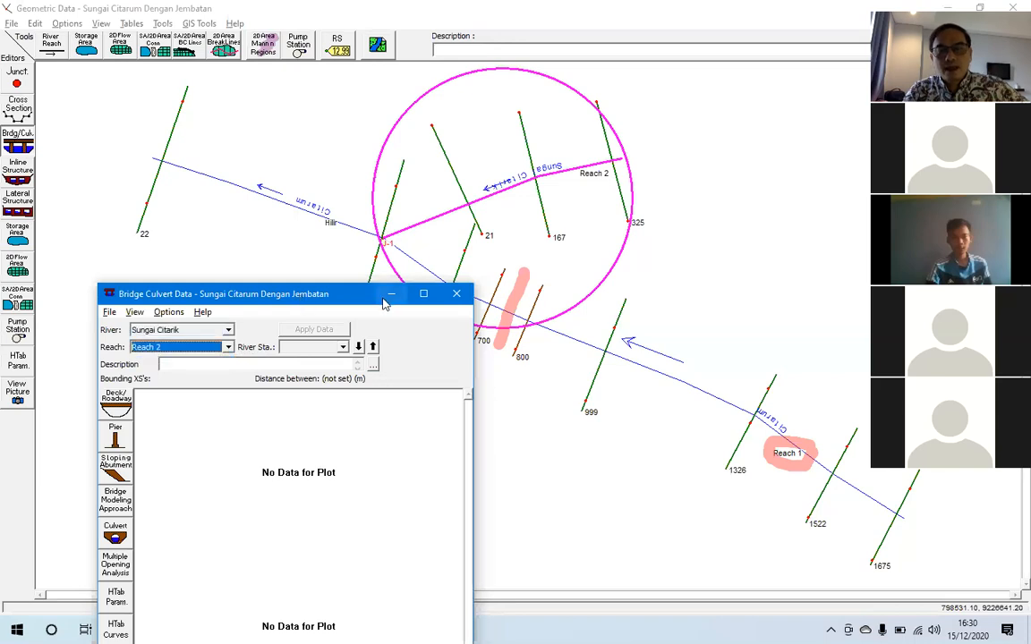
Step: Set the bridge editor back to the Citarum river, Reach 1
{"action": "left_click_drag", "start_coordinate": [293, 299], "coordinate": [206, 134]}
{"action": "left_click", "coordinate": [134, 161]}
{"action": "left_click", "coordinate": [108, 173]}
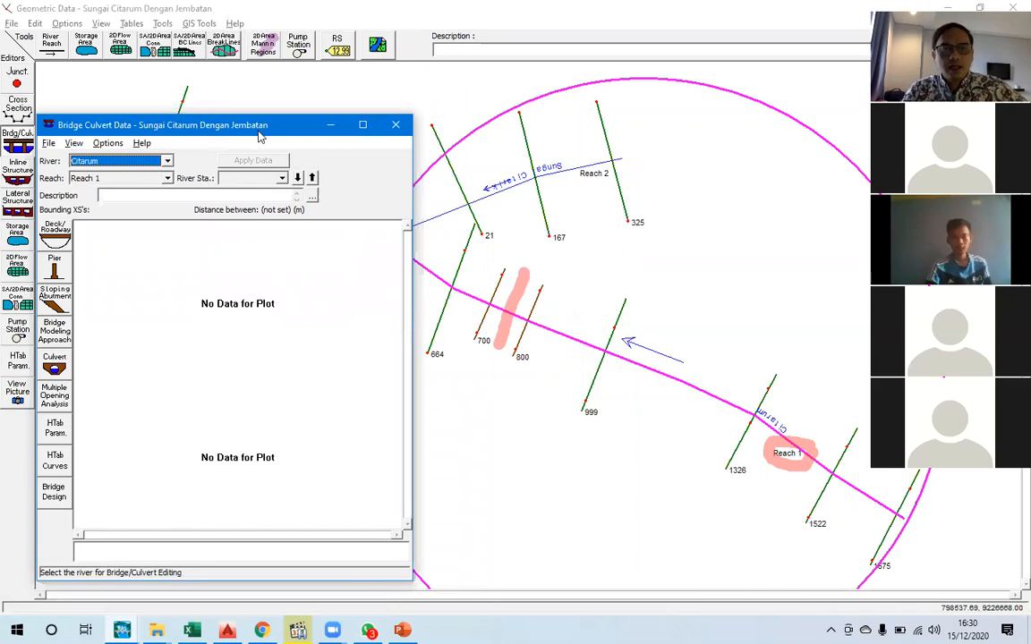
{"action": "left_click_drag", "start_coordinate": [259, 132], "coordinate": [321, 123]}
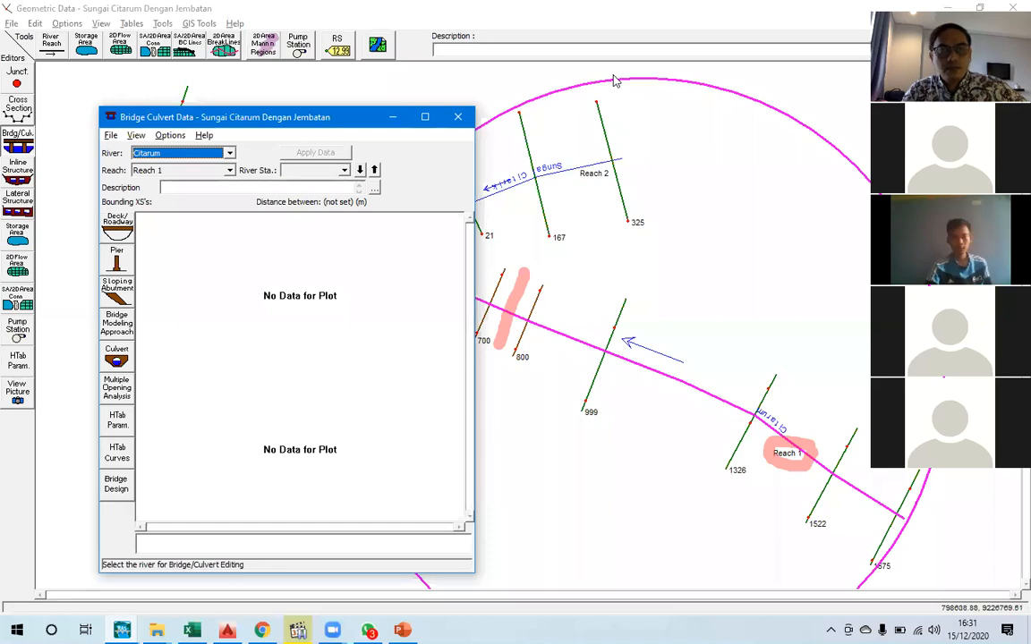
{"action": "mouse_move", "coordinate": [125, 195]}
{"action": "left_mouse_down"}
{"action": "mouse_move", "coordinate": [96, 202]}
{"action": "mouse_move", "coordinate": [108, 240]}
{"action": "mouse_move", "coordinate": [131, 204]}
{"action": "left_mouse_up"}
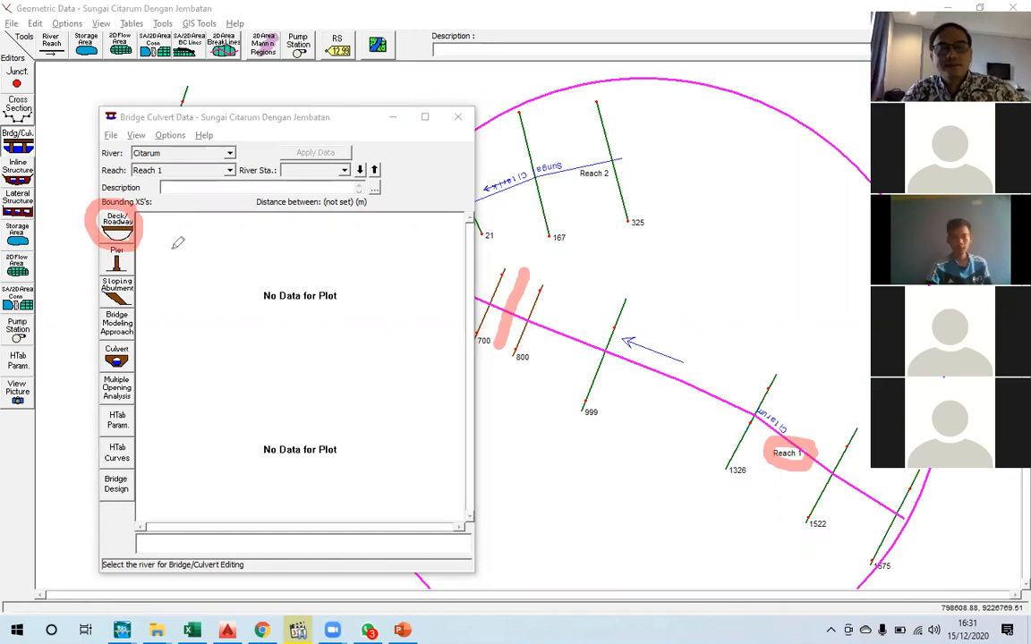
{"action": "mouse_move", "coordinate": [143, 259]}
{"action": "left_mouse_down"}
{"action": "mouse_move", "coordinate": [204, 263]}
{"action": "mouse_move", "coordinate": [146, 266]}
{"action": "mouse_move", "coordinate": [158, 272]}
{"action": "left_mouse_up"}
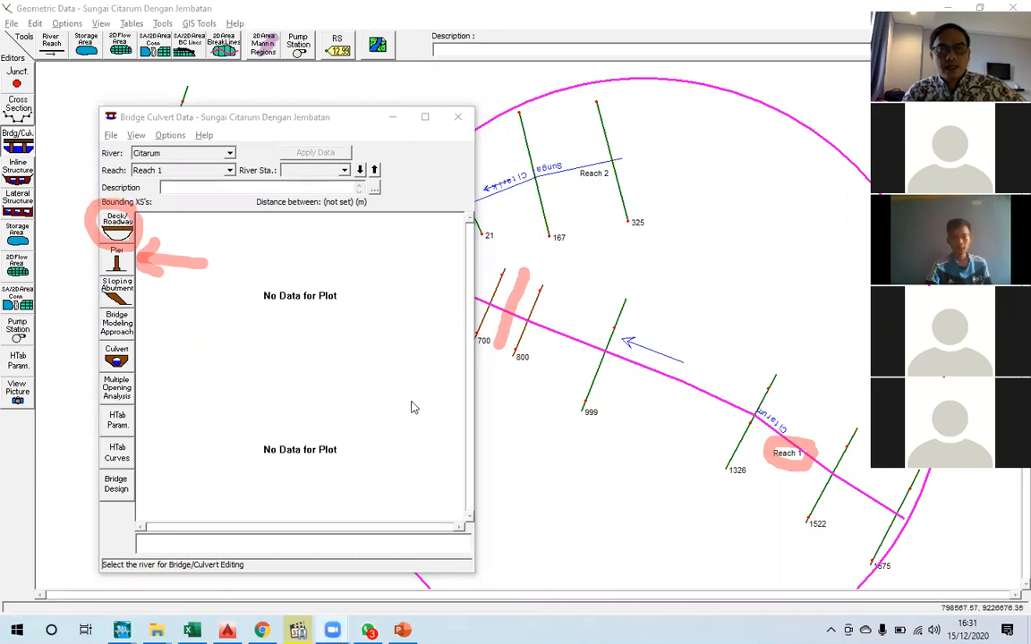
Step: Switch to AutoCAD and examine the bridge's longitudinal section, including its deck elevations, spans, abutments and centre pier
{"action": "left_click", "coordinate": [227, 631]}
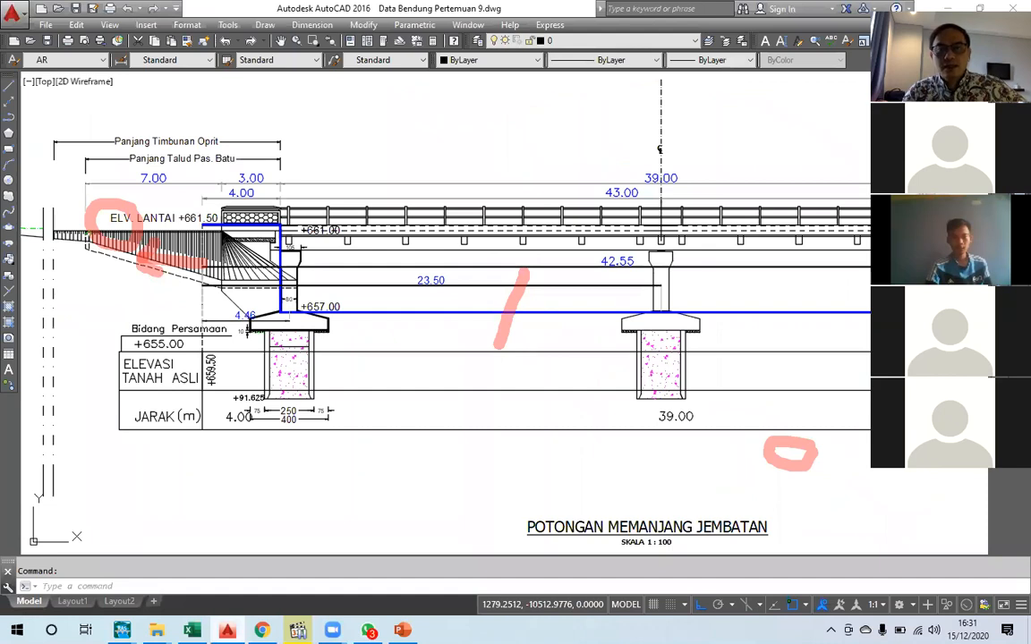
{"action": "left_click_drag", "start_coordinate": [414, 289], "coordinate": [303, 250]}
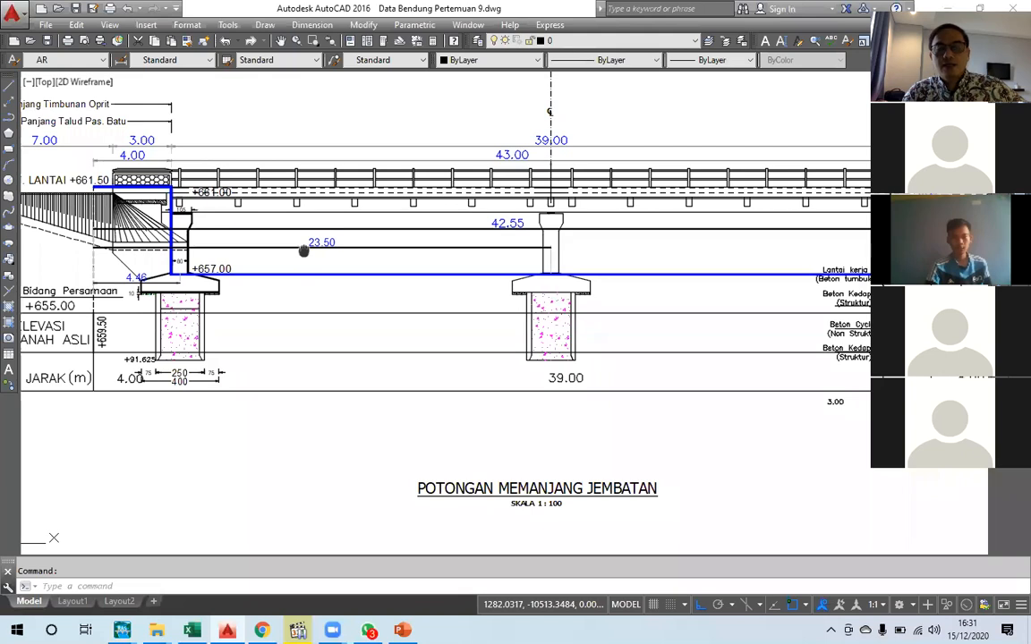
{"action": "scroll", "coordinate": [126, 251], "scroll_direction": "down", "scroll_amount": 2}
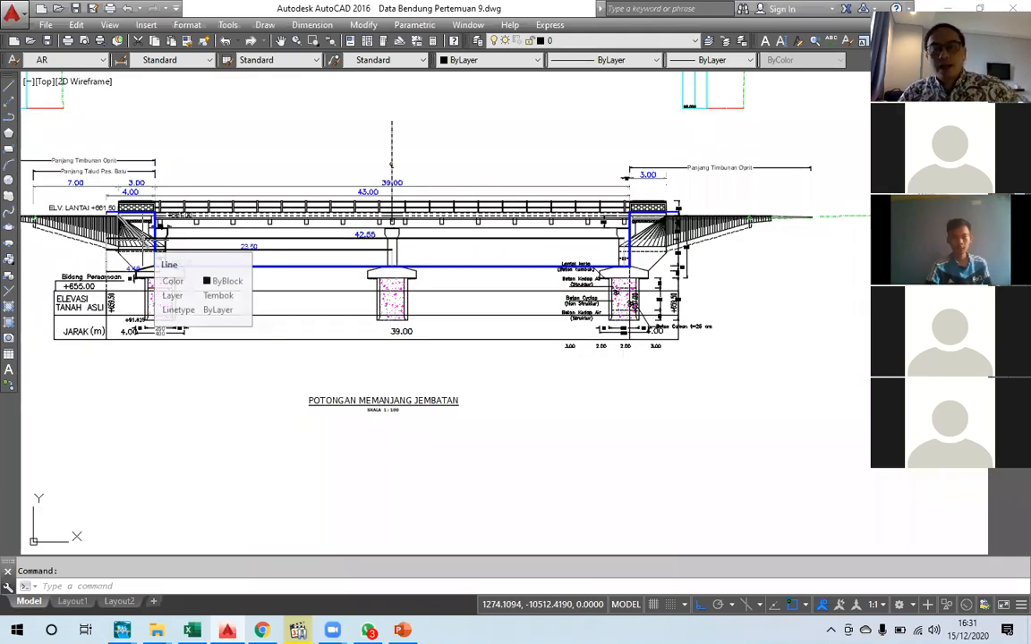
{"action": "scroll", "coordinate": [125, 239], "scroll_direction": "up", "scroll_amount": 4}
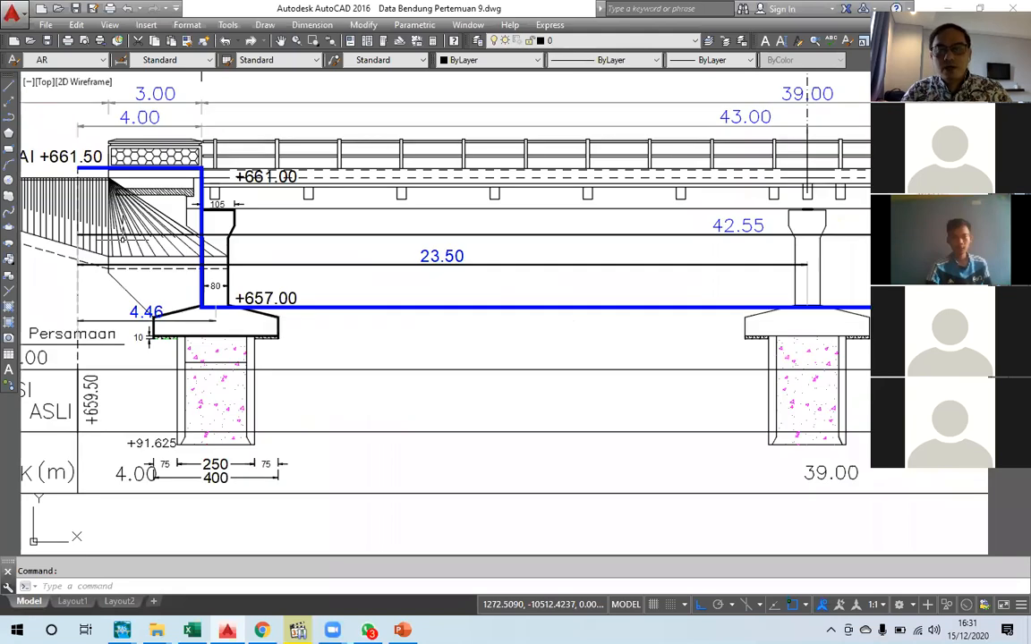
{"action": "scroll", "coordinate": [123, 239], "scroll_direction": "down", "scroll_amount": 3}
{"action": "scroll", "coordinate": [643, 260], "scroll_direction": "up", "scroll_amount": 1}
{"action": "left_click_drag", "start_coordinate": [643, 261], "coordinate": [821, 246]}
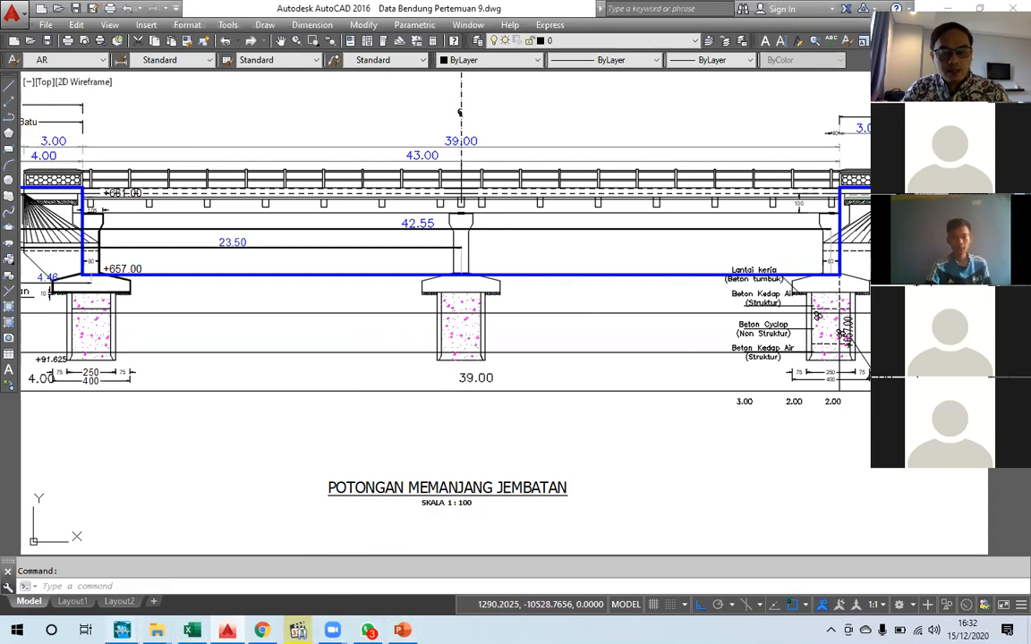
Step: Switch back to HEC-RAS and bring up the Bridge Culvert Data editor
{"action": "mouse_move", "coordinate": [121, 631]}
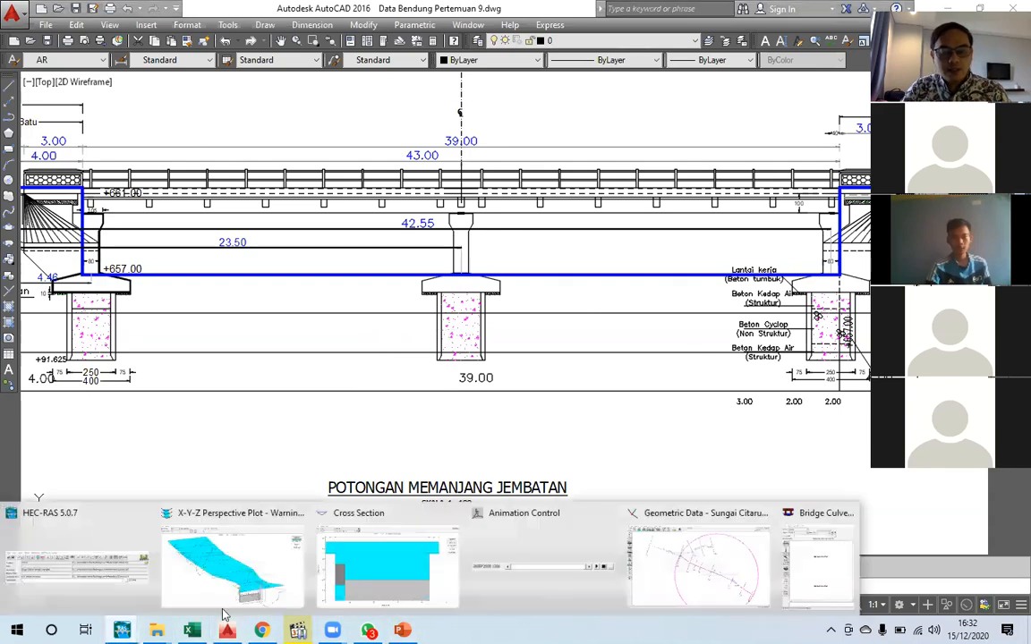
{"action": "left_click", "coordinate": [451, 513]}
{"action": "left_click", "coordinate": [295, 516]}
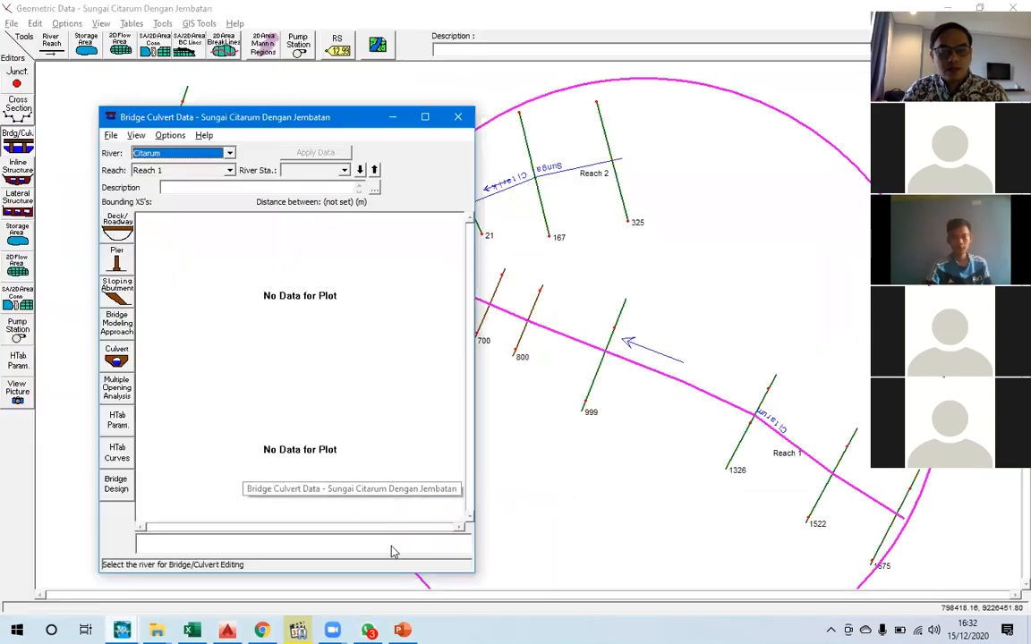
Step: Check the Citarum Reach 1 labels and cross sections 700 and 800 on the schematic against the bridge editor's river and reach
{"action": "left_click", "coordinate": [362, 550]}
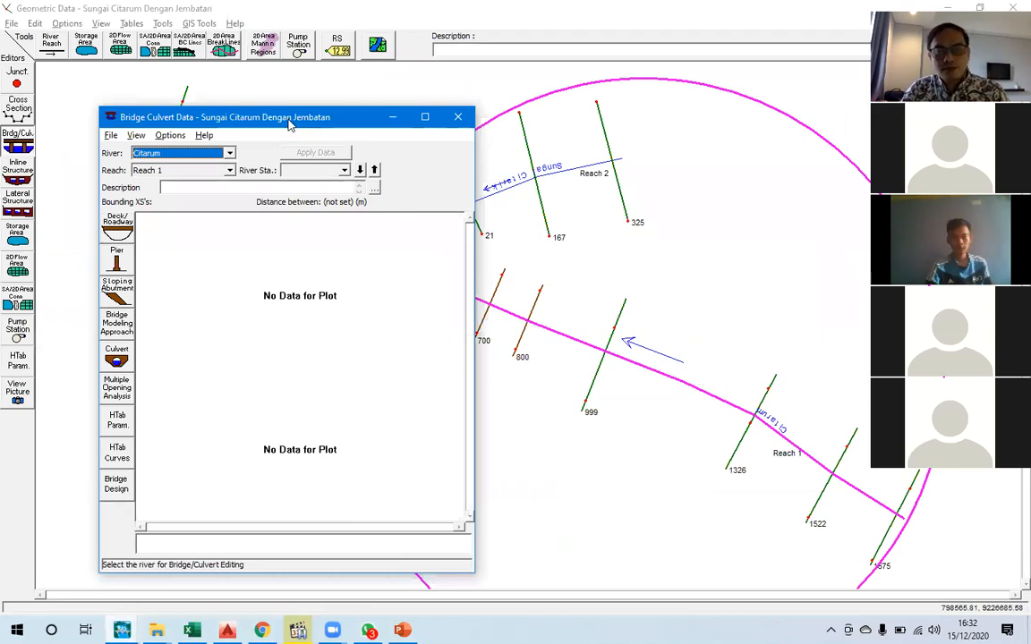
{"action": "left_click_drag", "start_coordinate": [288, 125], "coordinate": [224, 113]}
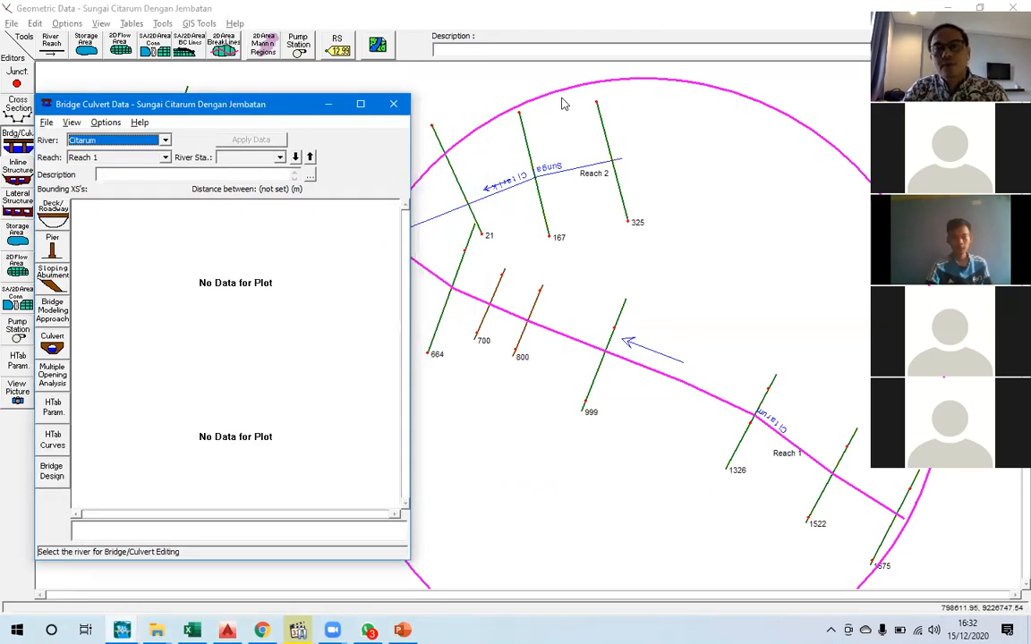
{"action": "left_click", "coordinate": [522, 356]}
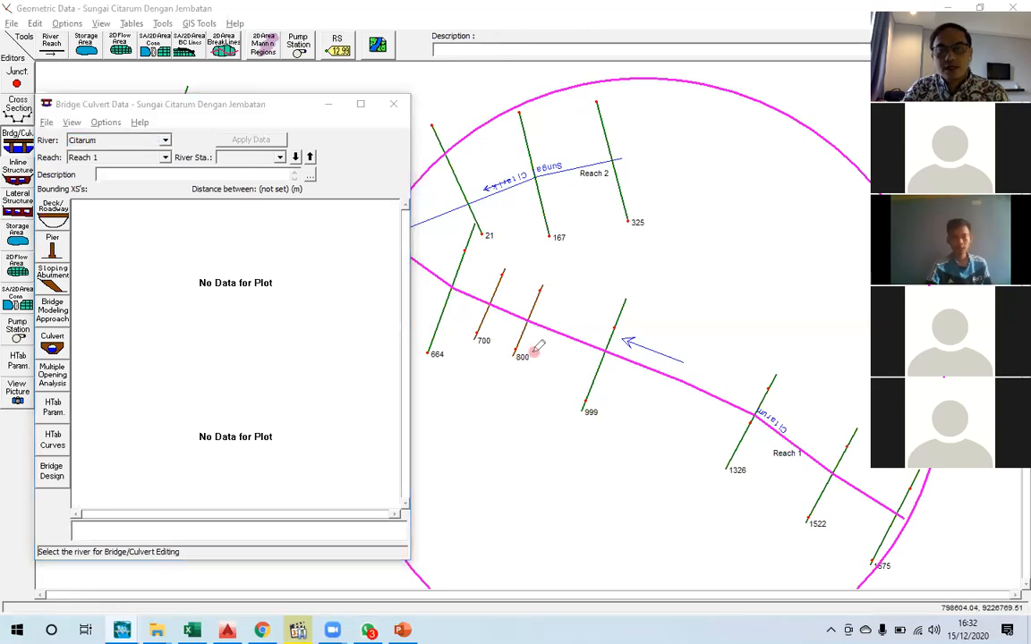
{"action": "left_click", "coordinate": [483, 335]}
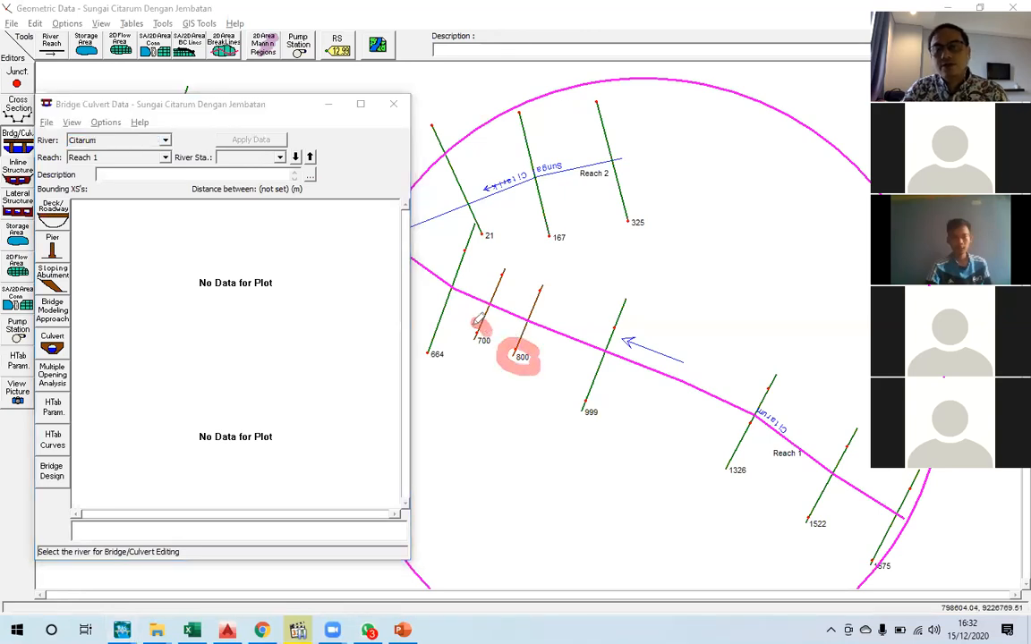
{"action": "left_click_drag", "start_coordinate": [817, 420], "coordinate": [775, 386]}
{"action": "left_click_drag", "start_coordinate": [762, 466], "coordinate": [821, 465]}
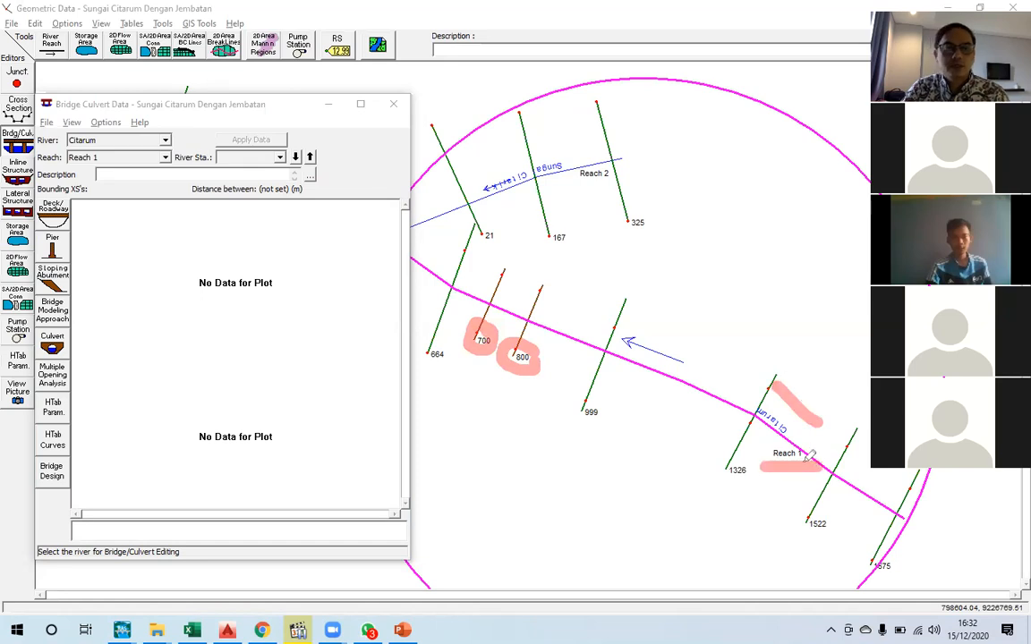
{"action": "left_click_drag", "start_coordinate": [104, 130], "coordinate": [109, 161]}
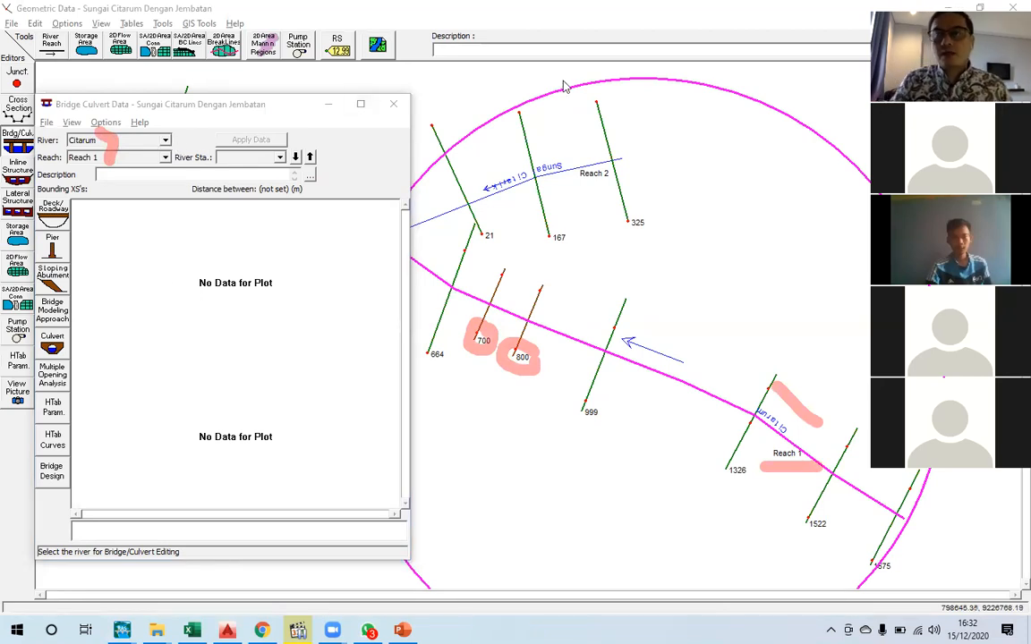
{"action": "left_click", "coordinate": [104, 107]}
{"action": "left_click_drag", "start_coordinate": [104, 107], "coordinate": [116, 99]}
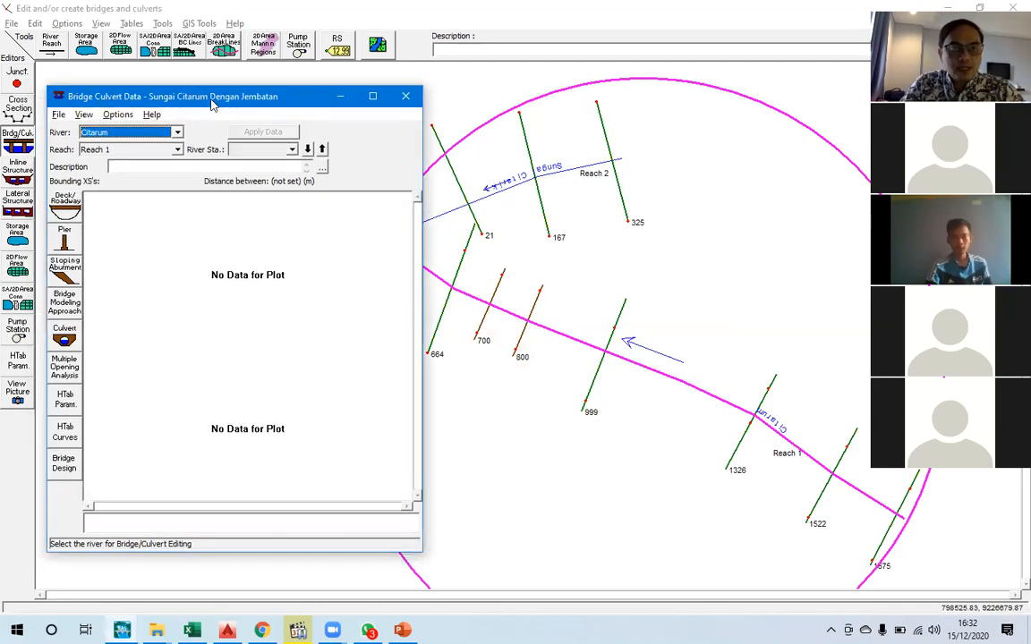
{"action": "left_click_drag", "start_coordinate": [209, 100], "coordinate": [201, 85]}
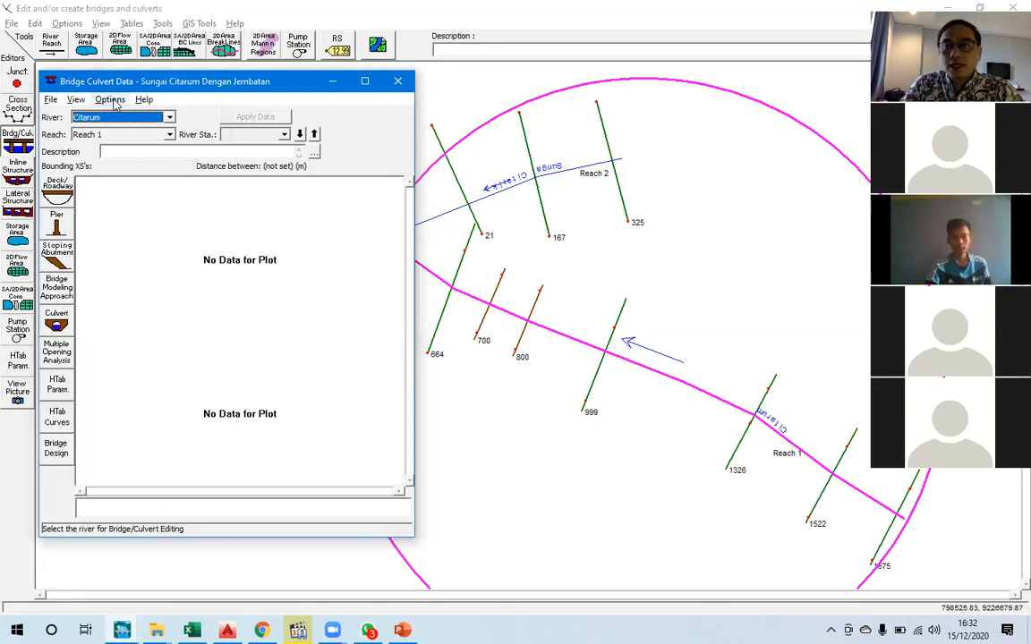
{"action": "left_click", "coordinate": [109, 99]}
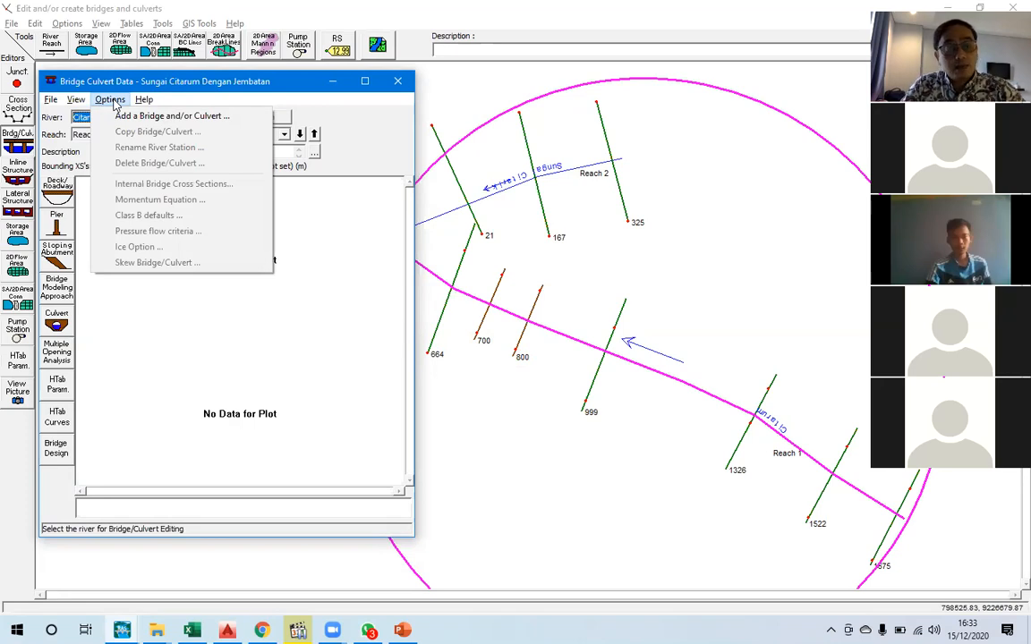
{"action": "left_click", "coordinate": [133, 102]}
{"action": "left_click", "coordinate": [110, 99]}
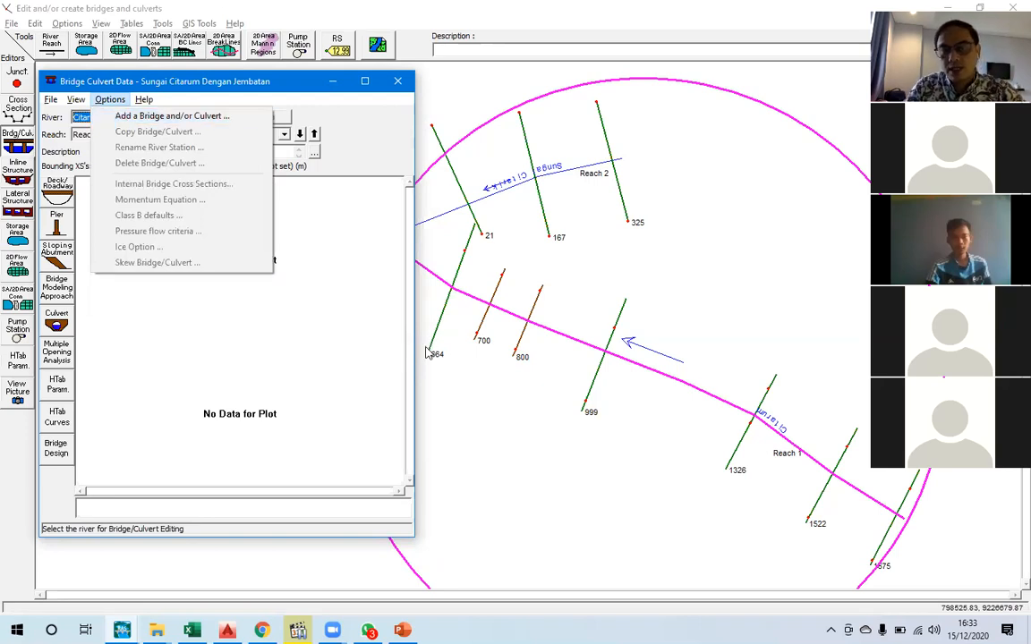
{"action": "left_click", "coordinate": [118, 76]}
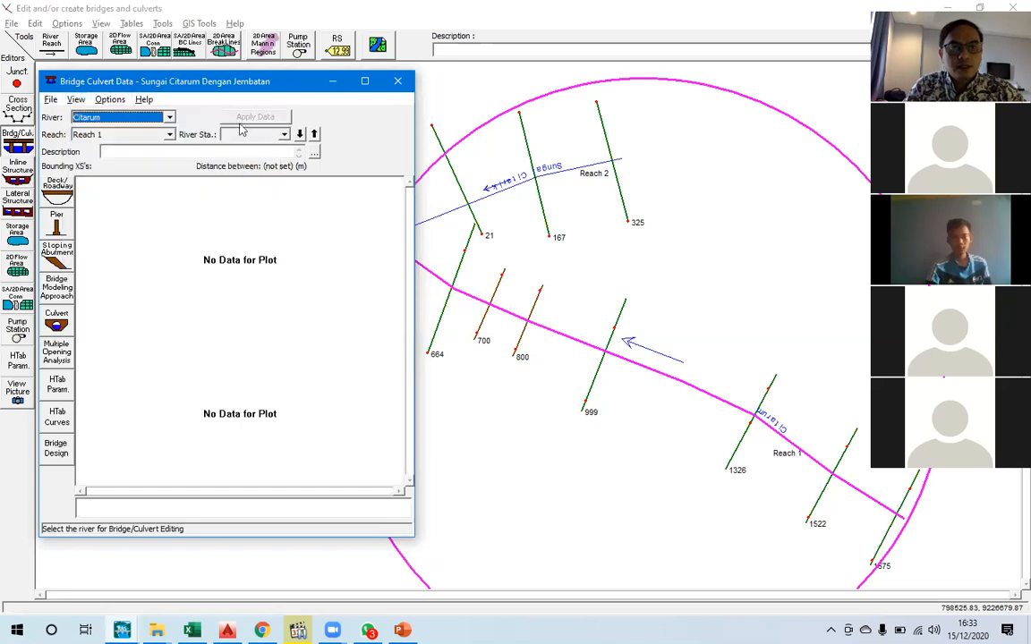
Step: Add a new bridge to Citarum Reach 1 at river station 750, between cross sections 700 and 800
{"action": "left_click", "coordinate": [110, 99]}
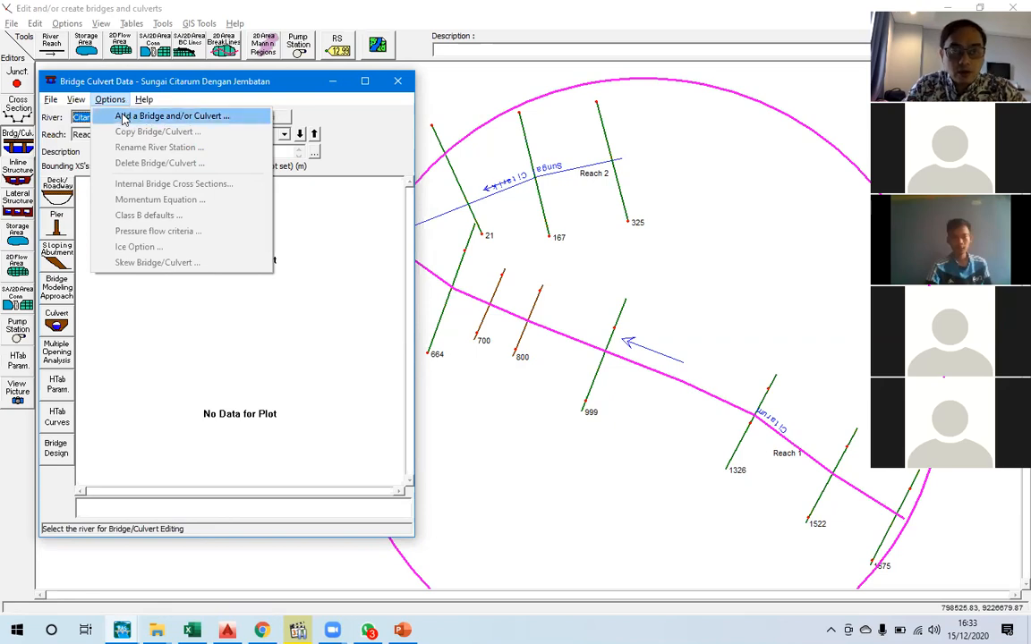
{"action": "left_click", "coordinate": [126, 116]}
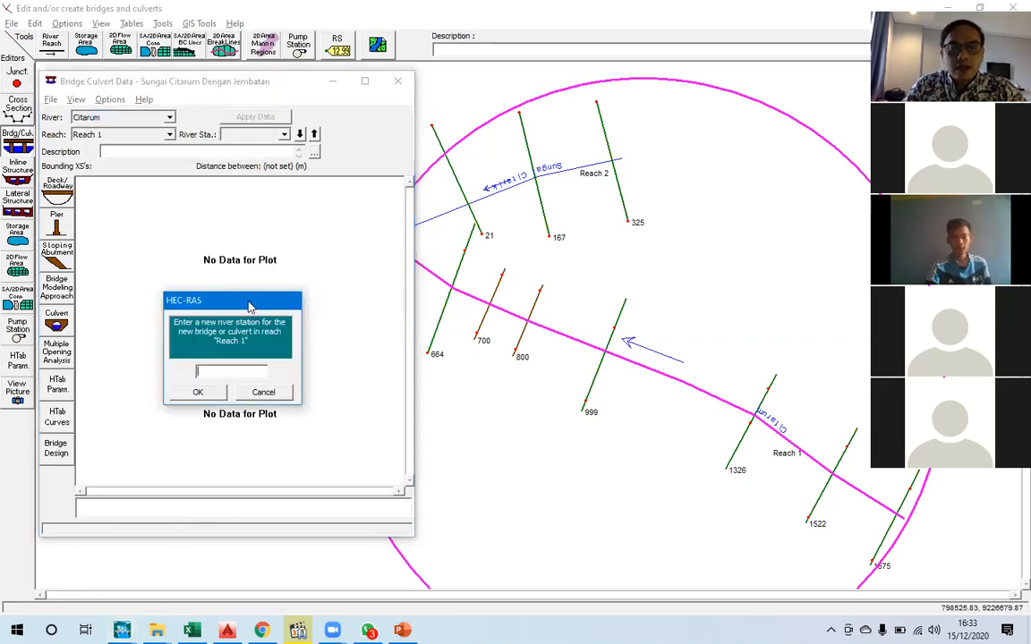
{"action": "left_click_drag", "start_coordinate": [252, 303], "coordinate": [374, 100]}
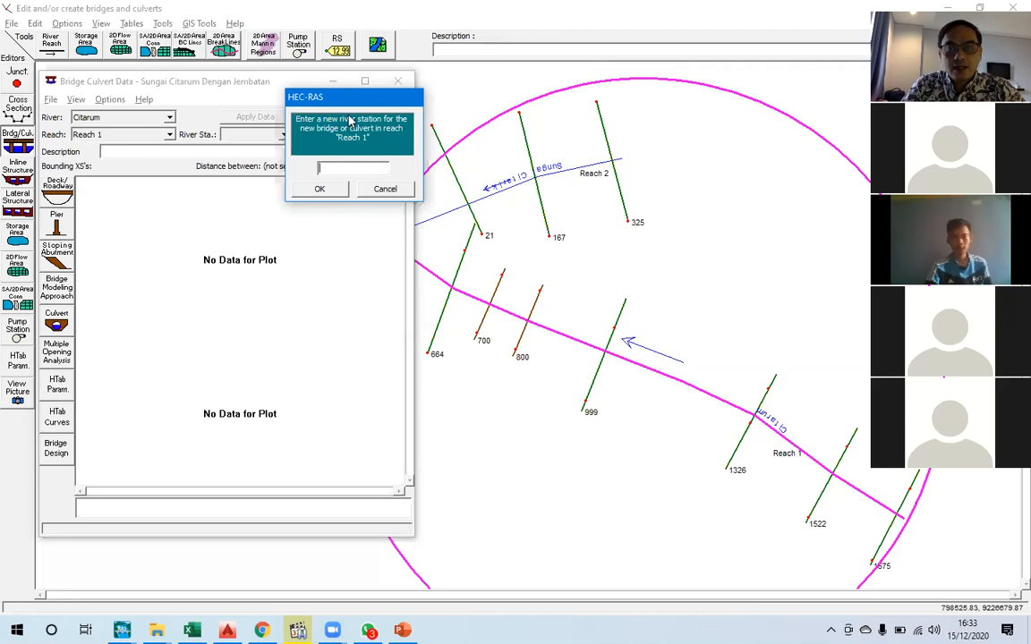
{"action": "left_click_drag", "start_coordinate": [352, 97], "coordinate": [357, 136]}
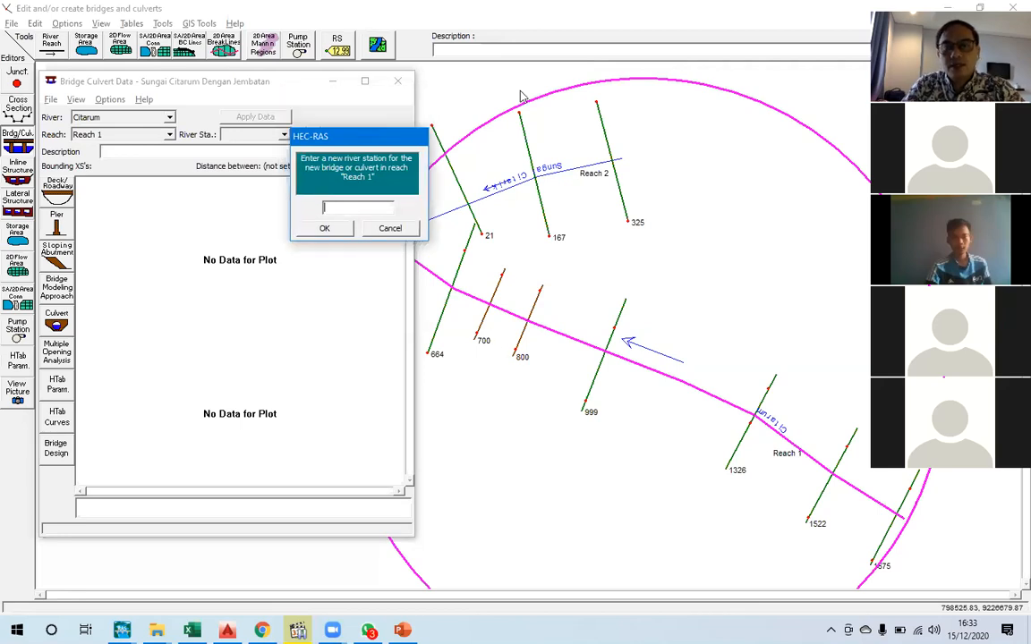
{"action": "left_click_drag", "start_coordinate": [530, 275], "coordinate": [488, 341]}
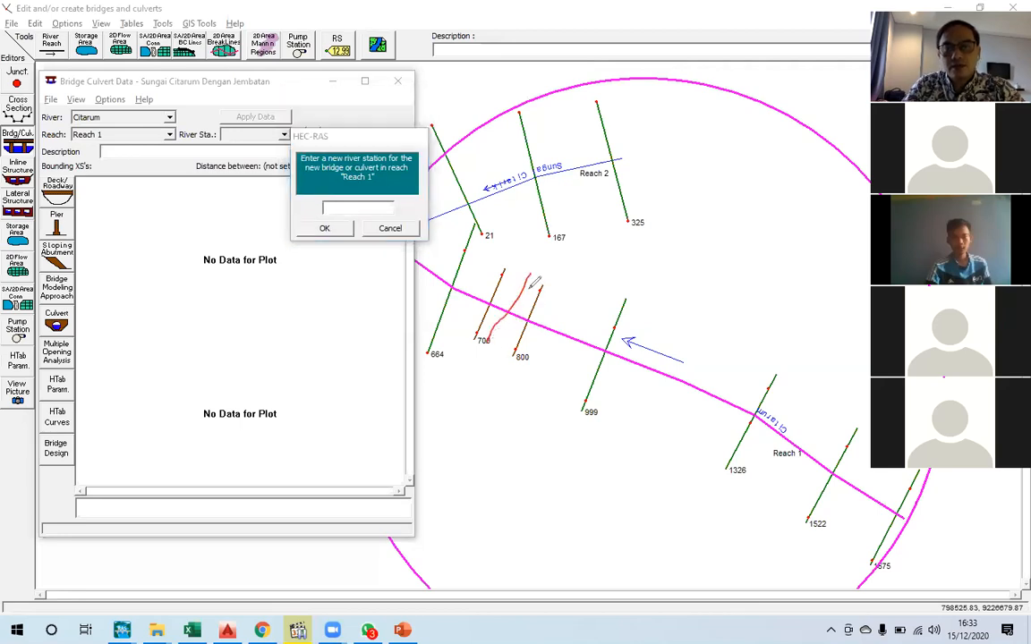
{"action": "left_click", "coordinate": [364, 207]}
{"action": "type", "text": "750"}
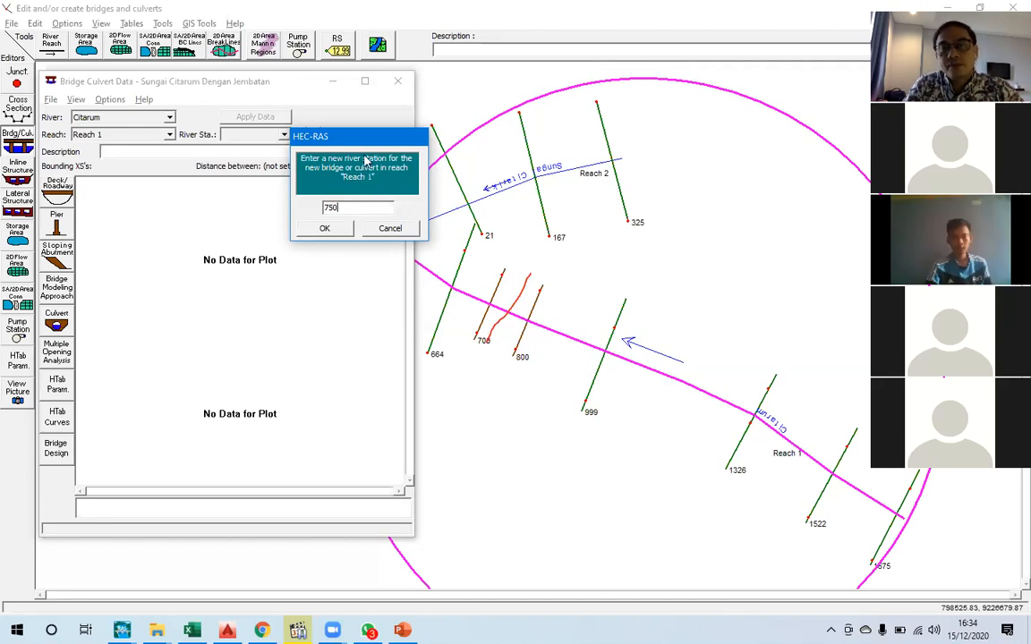
{"action": "left_click_drag", "start_coordinate": [368, 140], "coordinate": [368, 156]}
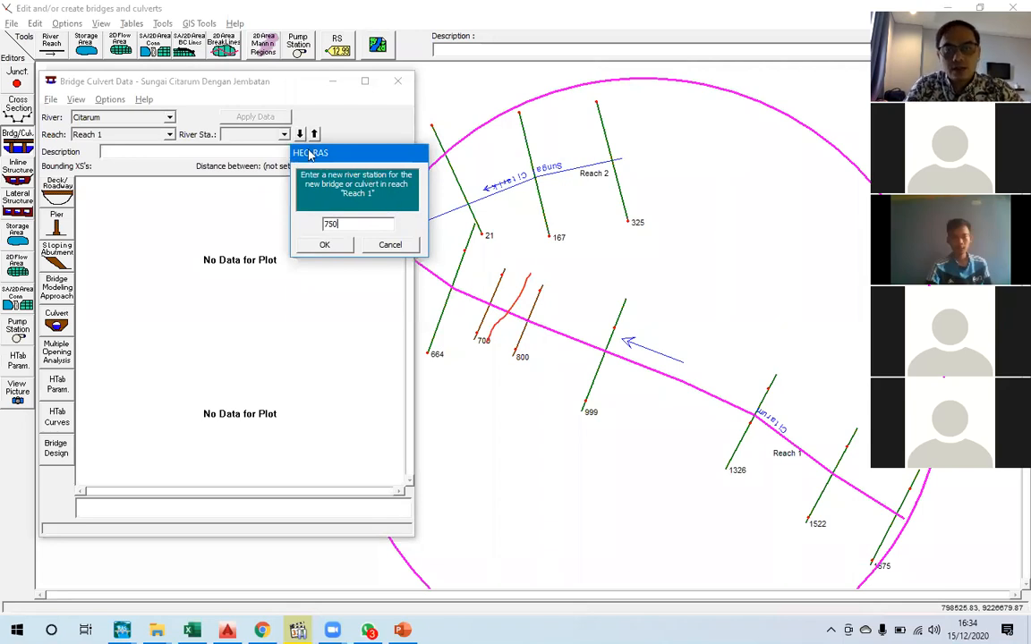
{"action": "left_click", "coordinate": [324, 247]}
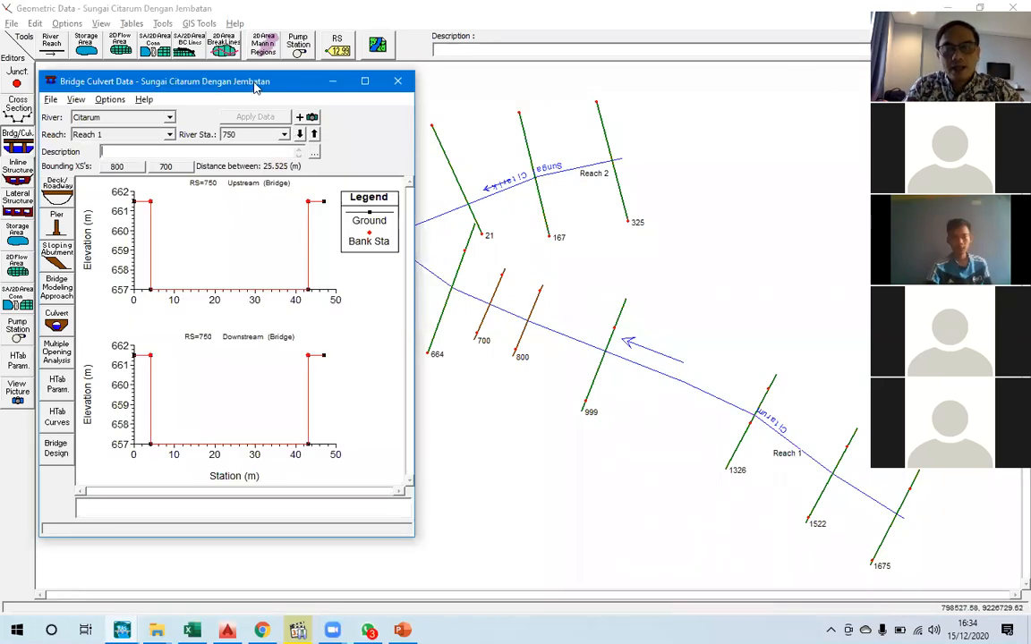
Step: Compare the new bridge's upstream and downstream section plots with cross sections 800 and 700 on the schematic
{"action": "left_click_drag", "start_coordinate": [255, 85], "coordinate": [279, 82]}
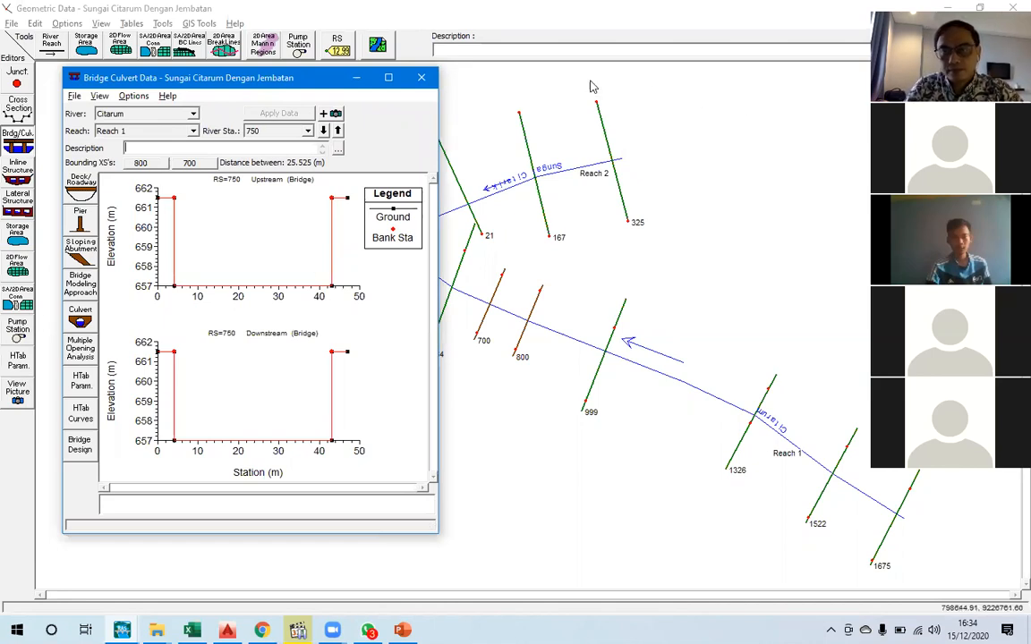
{"action": "mouse_move", "coordinate": [324, 173]}
{"action": "left_mouse_down"}
{"action": "mouse_move", "coordinate": [209, 170]}
{"action": "mouse_move", "coordinate": [212, 185]}
{"action": "mouse_move", "coordinate": [237, 192]}
{"action": "mouse_move", "coordinate": [304, 189]}
{"action": "mouse_move", "coordinate": [328, 165]}
{"action": "left_mouse_up"}
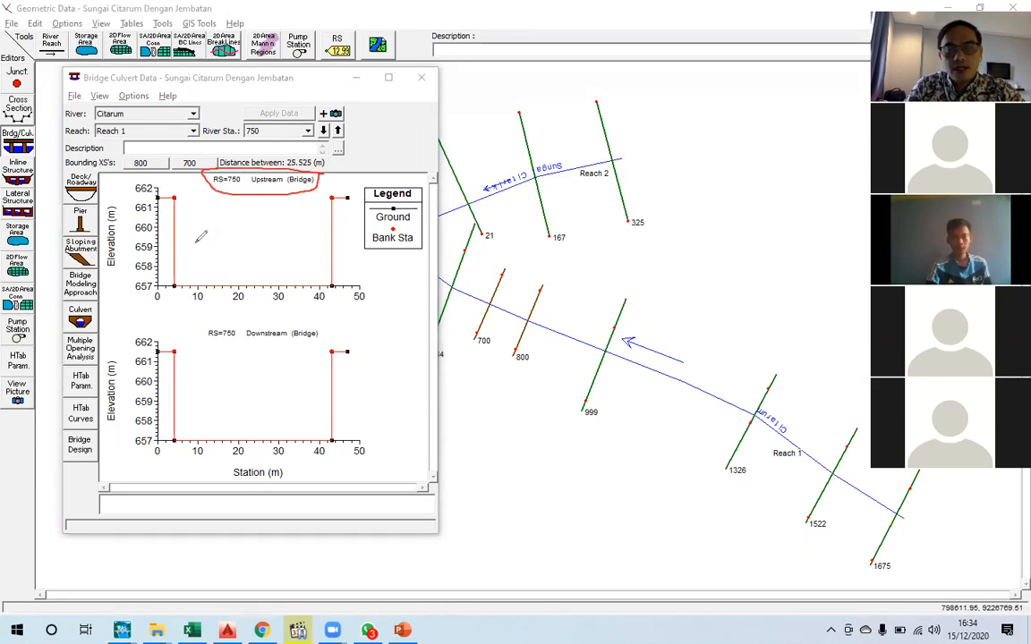
{"action": "left_click_drag", "start_coordinate": [551, 274], "coordinate": [569, 283]}
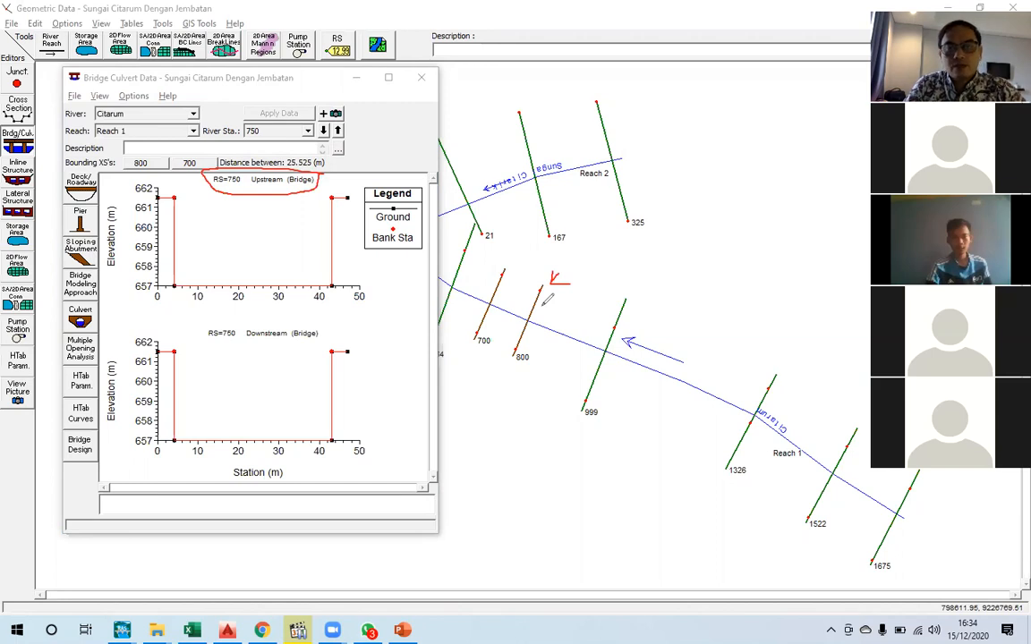
{"action": "mouse_move", "coordinate": [248, 326]}
{"action": "left_mouse_down"}
{"action": "mouse_move", "coordinate": [313, 320]}
{"action": "mouse_move", "coordinate": [308, 342]}
{"action": "mouse_move", "coordinate": [197, 338]}
{"action": "mouse_move", "coordinate": [235, 325]}
{"action": "left_mouse_up"}
{"action": "mouse_move", "coordinate": [513, 266]}
{"action": "left_mouse_down"}
{"action": "mouse_move", "coordinate": [513, 277]}
{"action": "mouse_move", "coordinate": [535, 260]}
{"action": "left_mouse_up"}
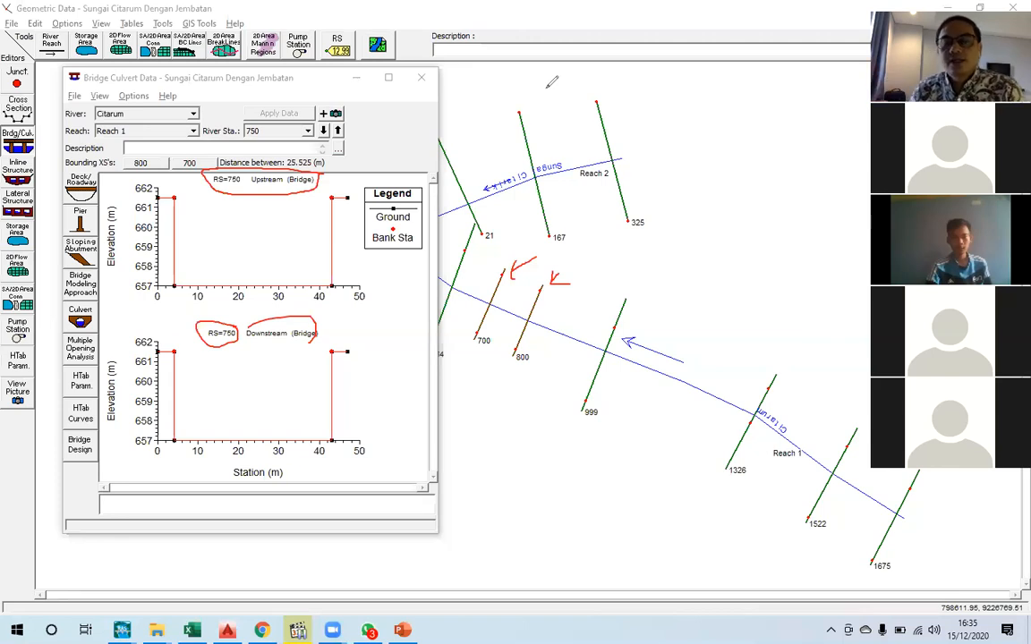
{"action": "left_click", "coordinate": [843, 88]}
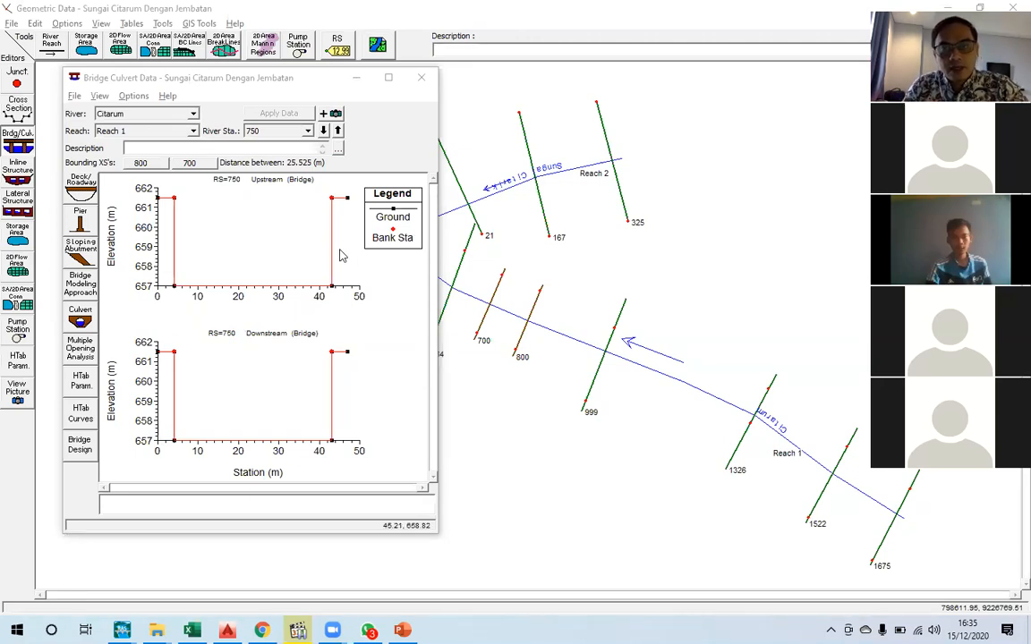
{"action": "left_click", "coordinate": [239, 94]}
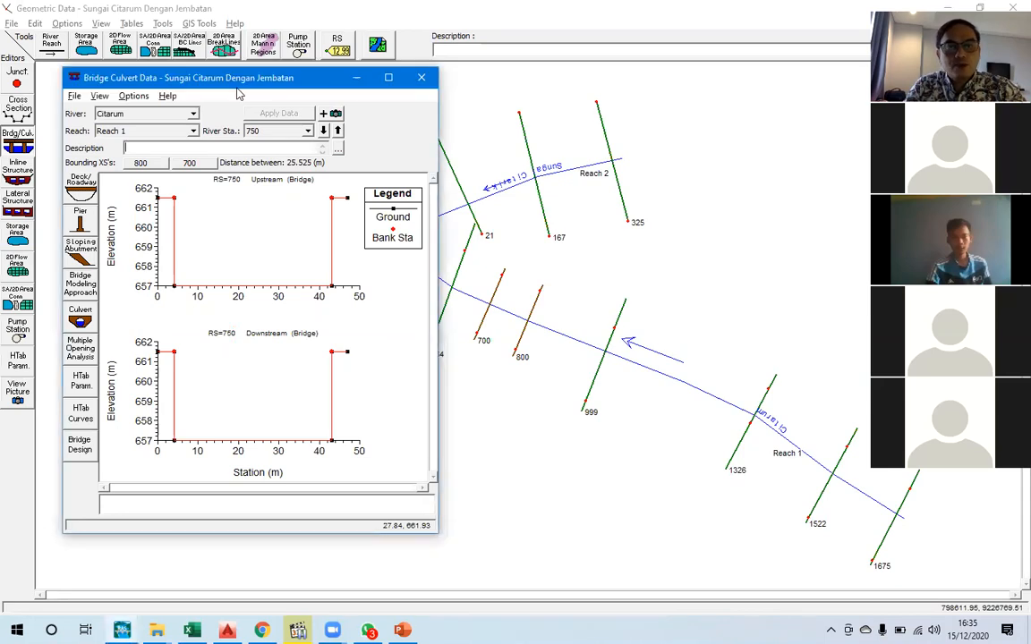
{"action": "left_click_drag", "start_coordinate": [239, 94], "coordinate": [234, 107]}
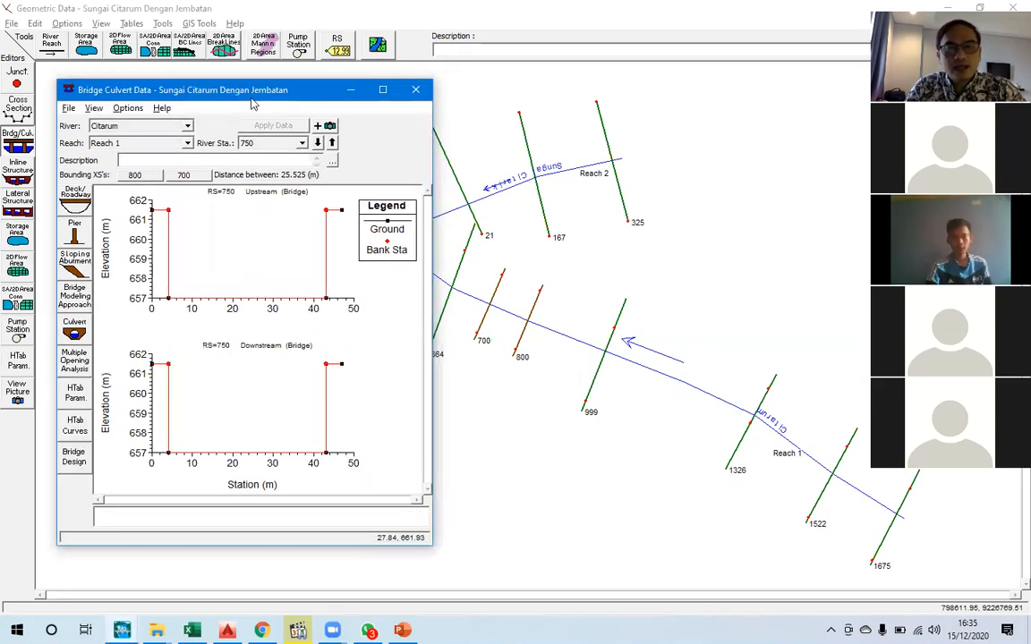
{"action": "left_click_drag", "start_coordinate": [228, 94], "coordinate": [655, 113]}
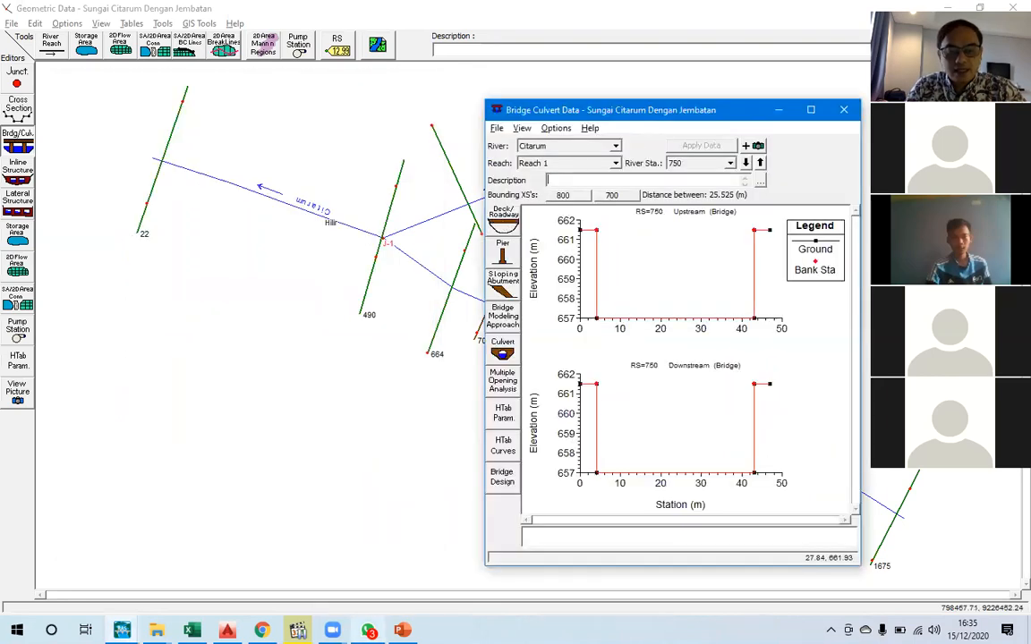
Step: Switch to PowerPoint and present slide 12 on entering the bridge deck data
{"action": "left_click", "coordinate": [402, 630]}
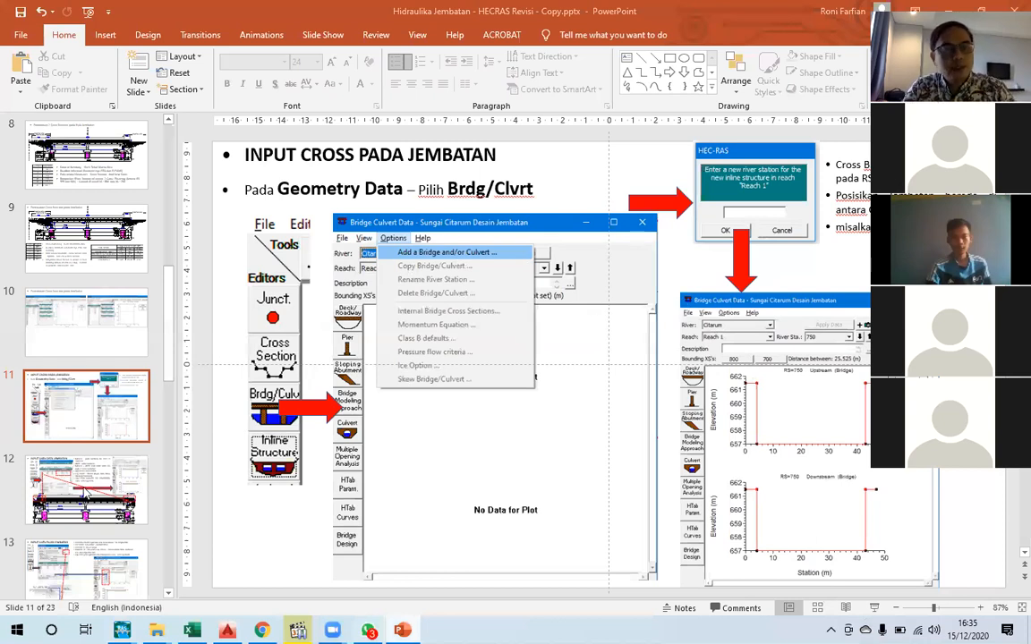
{"action": "scroll", "coordinate": [519, 197], "scroll_direction": "down", "scroll_amount": 1}
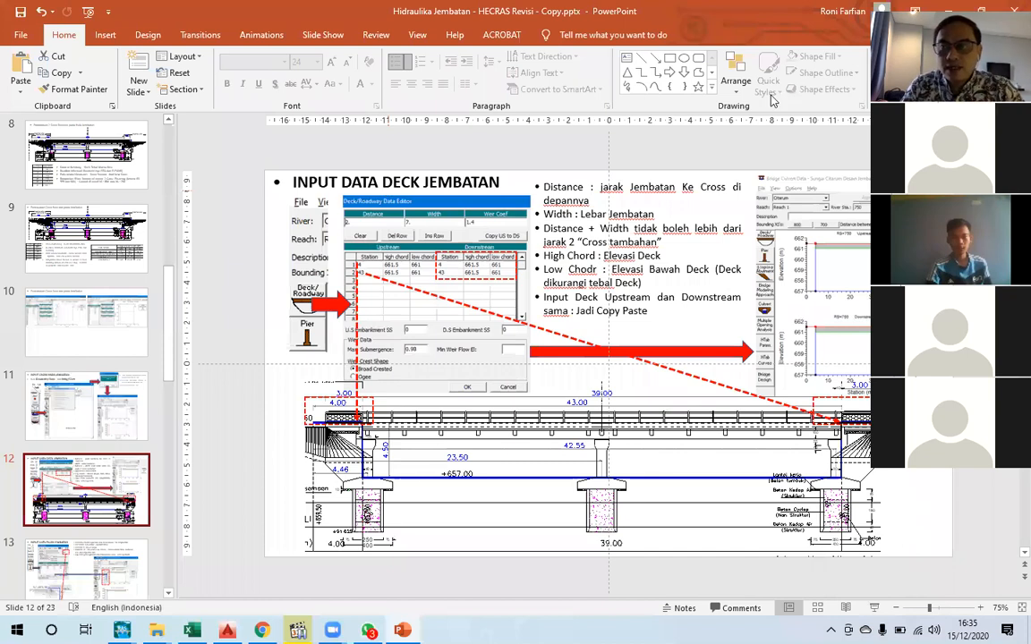
{"action": "key", "text": "shift+F5"}
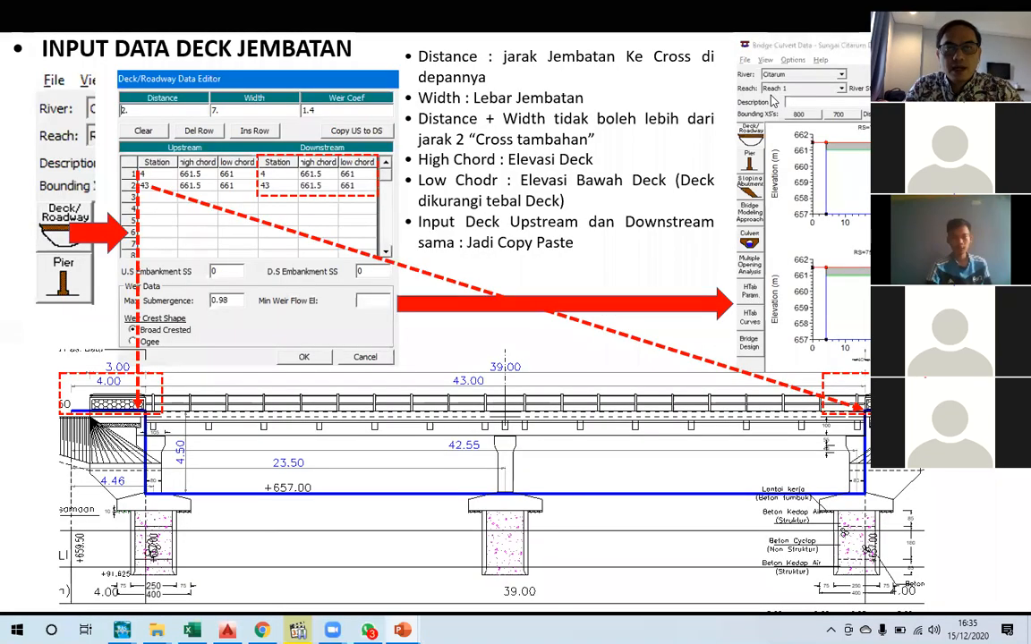